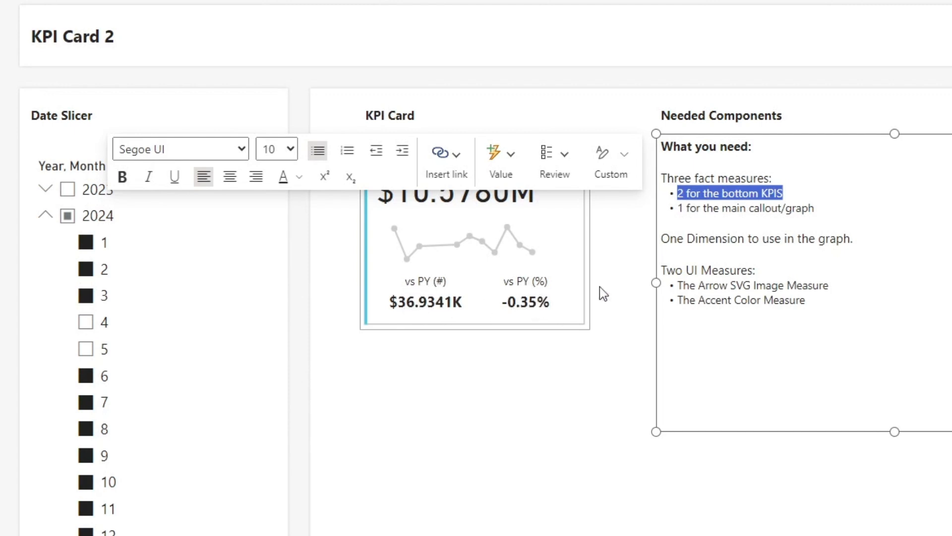
# Review the needed fact measures and graph dimension in the Needed Components text against the sample KPI card
pyautogui.click(780, 210)
pyautogui.moveTo(821, 209); pyautogui.dragTo(684, 208)
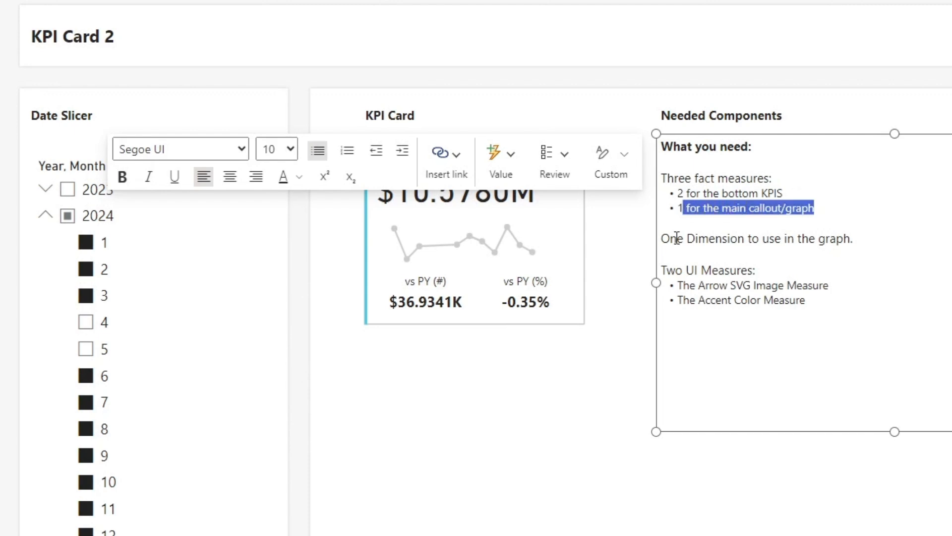
pyautogui.click(554, 403)
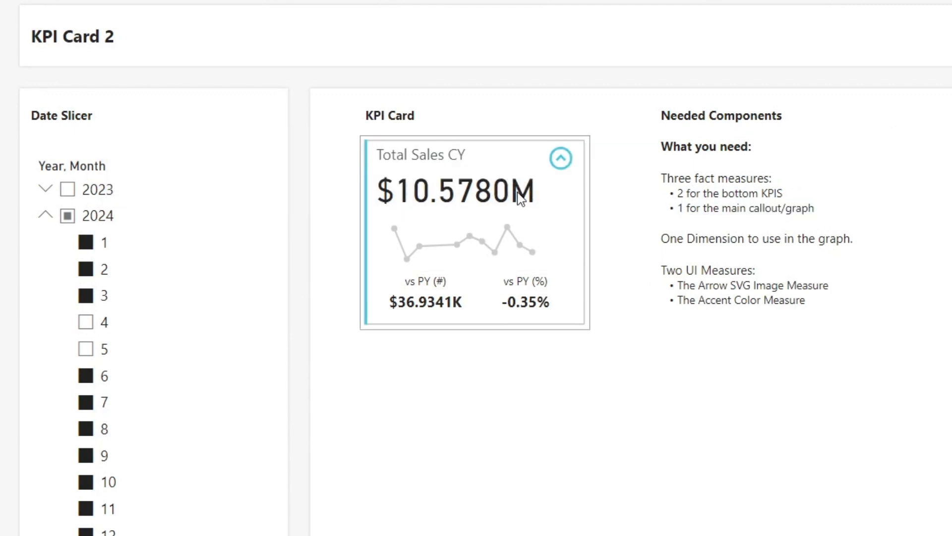
pyautogui.click(821, 238)
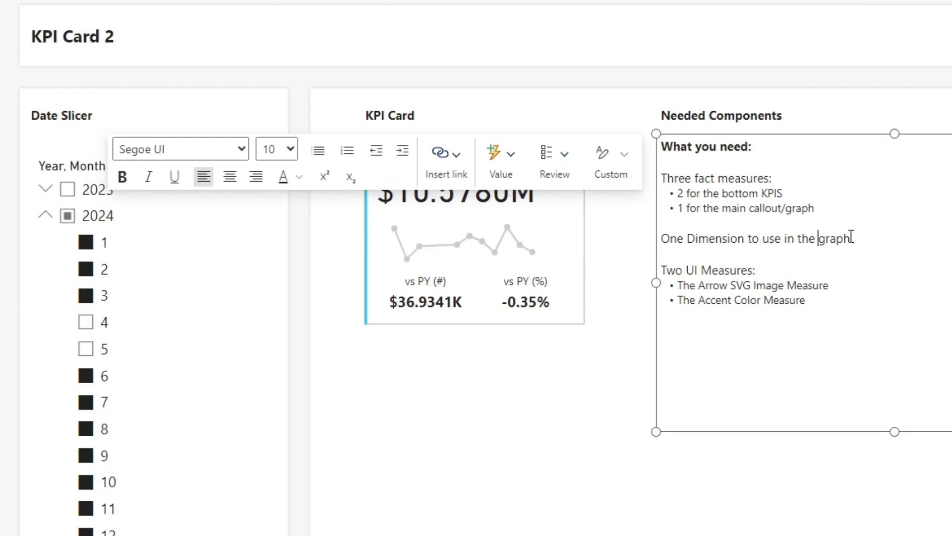
pyautogui.click(431, 365)
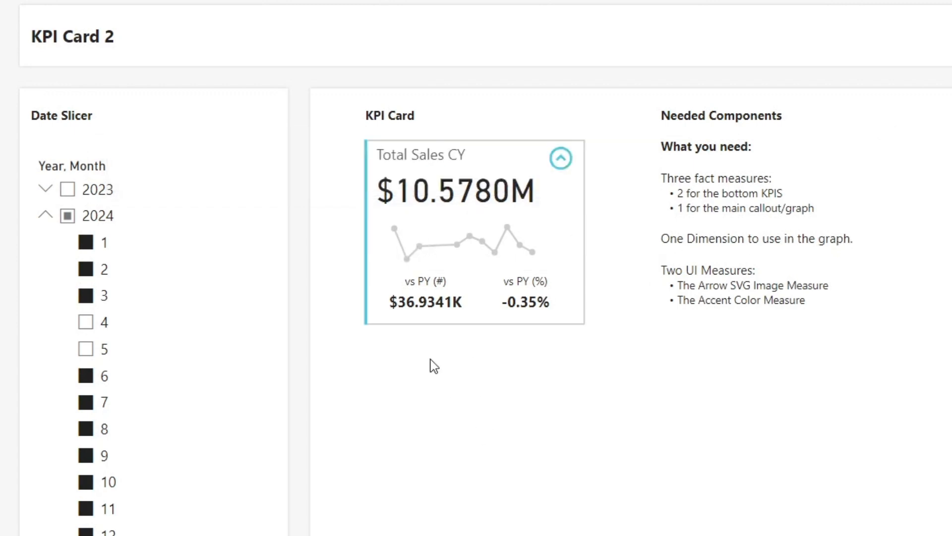
pyautogui.moveTo(397, 232)
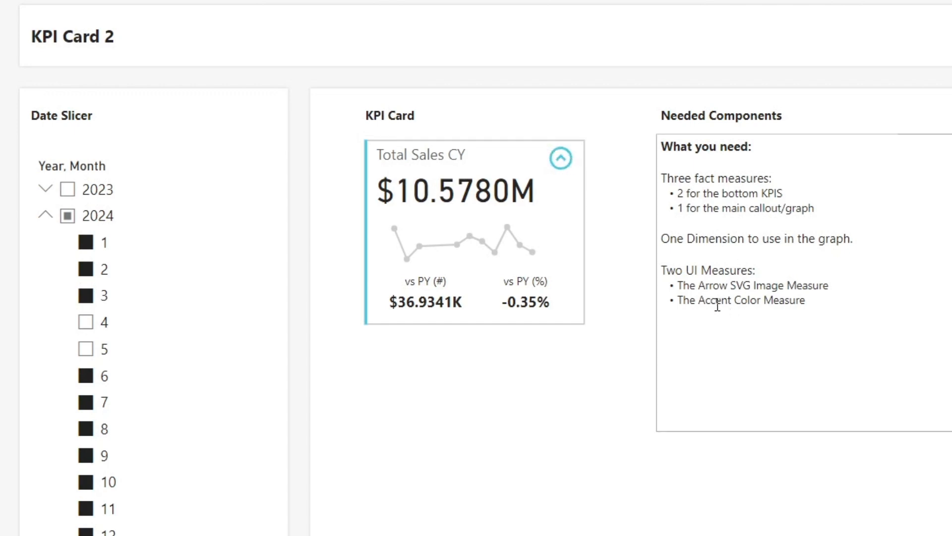
# Test the KPI card by toggling months 4 and 5 of 2024 in the date slicer, leaving both selected
pyautogui.click(86, 325)
pyautogui.click(86, 350)
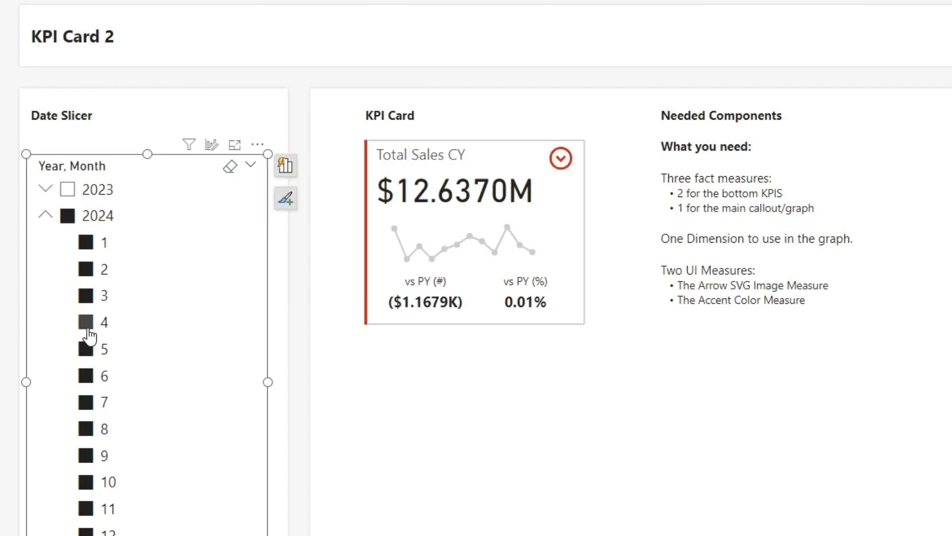
pyautogui.click(86, 325)
pyautogui.click(86, 349)
pyautogui.click(86, 322)
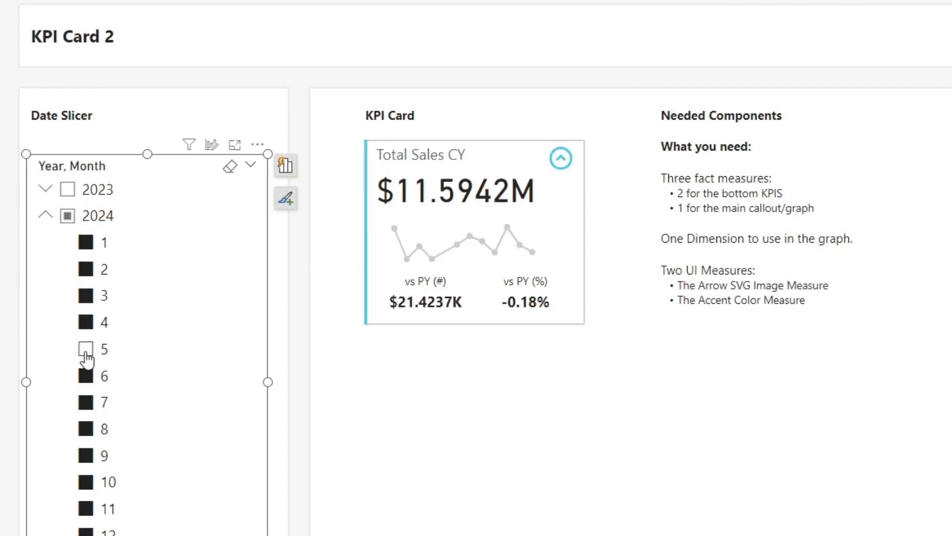
pyautogui.click(86, 349)
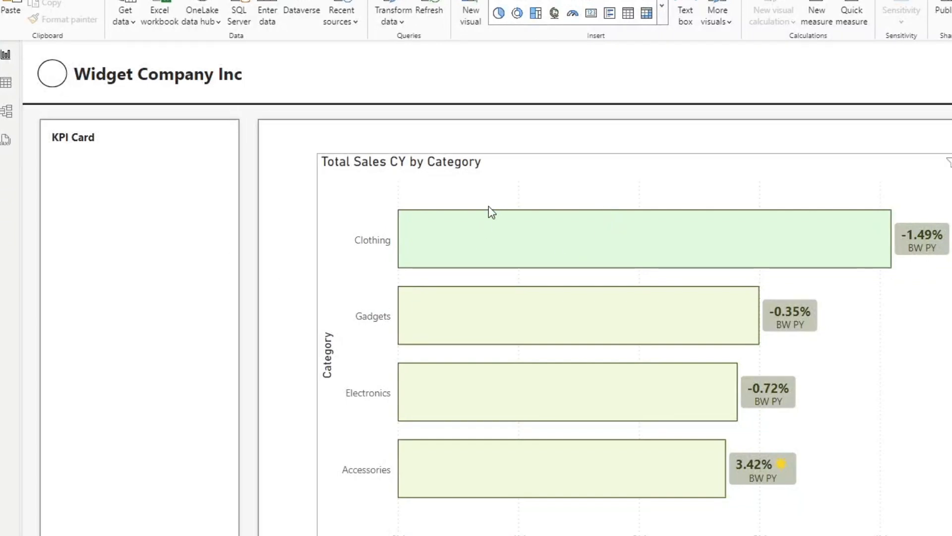
# Switch to the Widget Company Inc report and inspect the formulas of the Total Sales PY and Total Sales BW measures
pyautogui.moveTo(514, 212)
pyautogui.moveTo(496, 254)
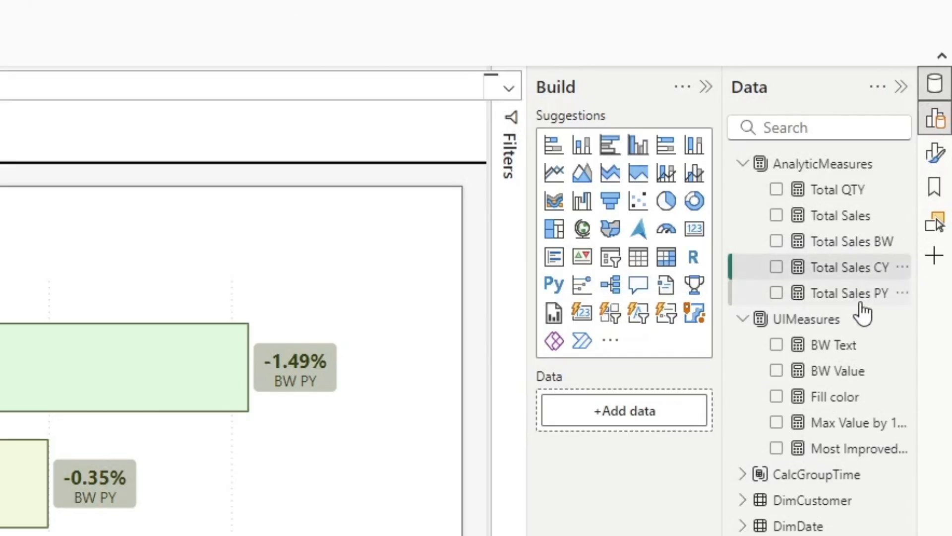
pyautogui.click(861, 295)
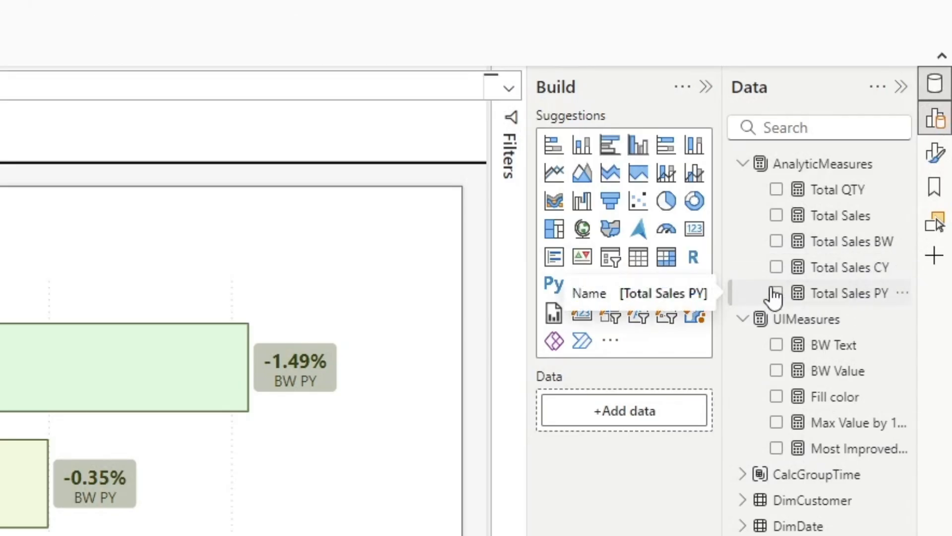
pyautogui.click(833, 242)
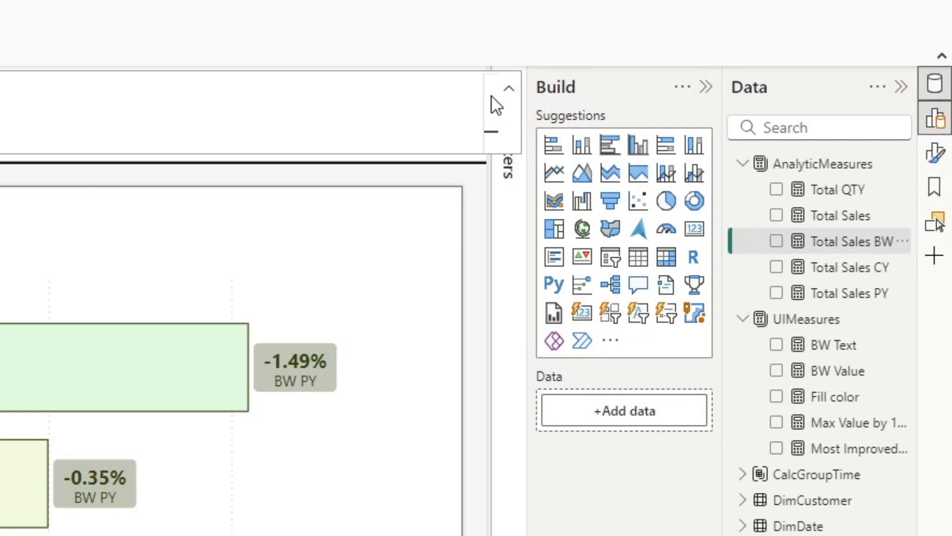
pyautogui.click(509, 89)
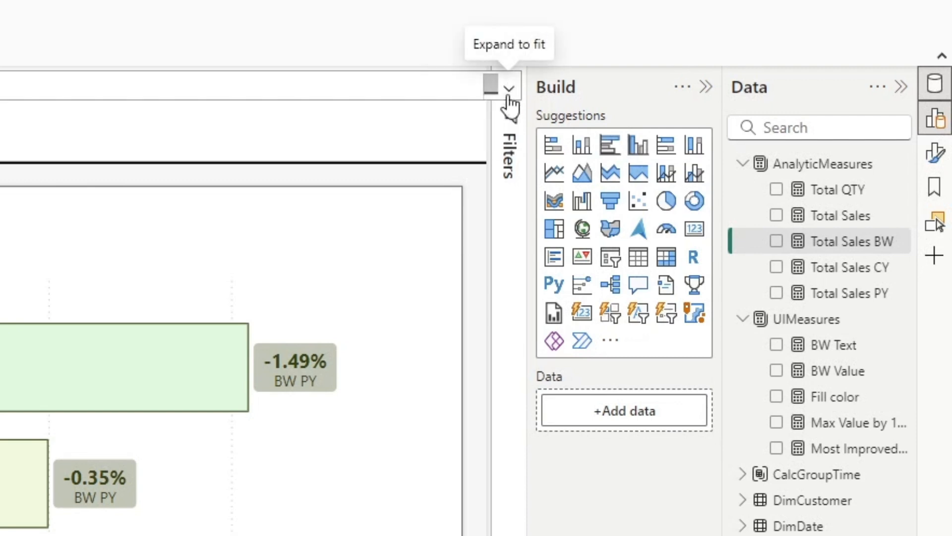
# Create the measure Accent Color = if([Total Sales BW] > 0, "","") in AnalyticMeasures, leaving both color results empty
pyautogui.click(892, 245)
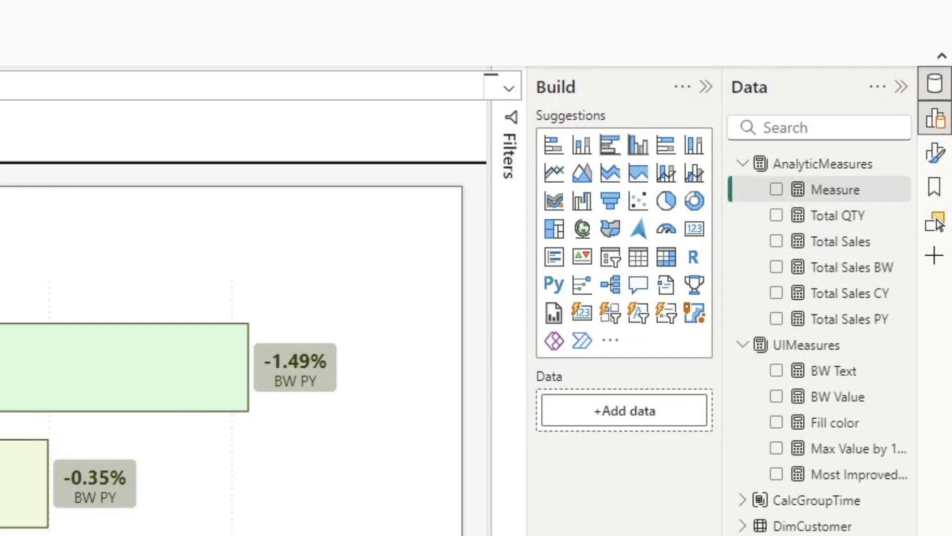
pyautogui.write('Acc')
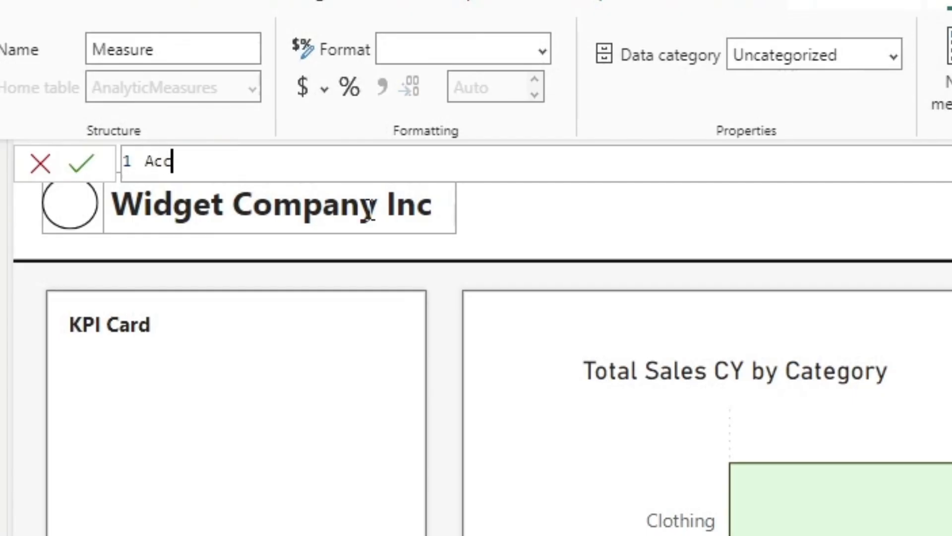
pyautogui.write('ent Color')
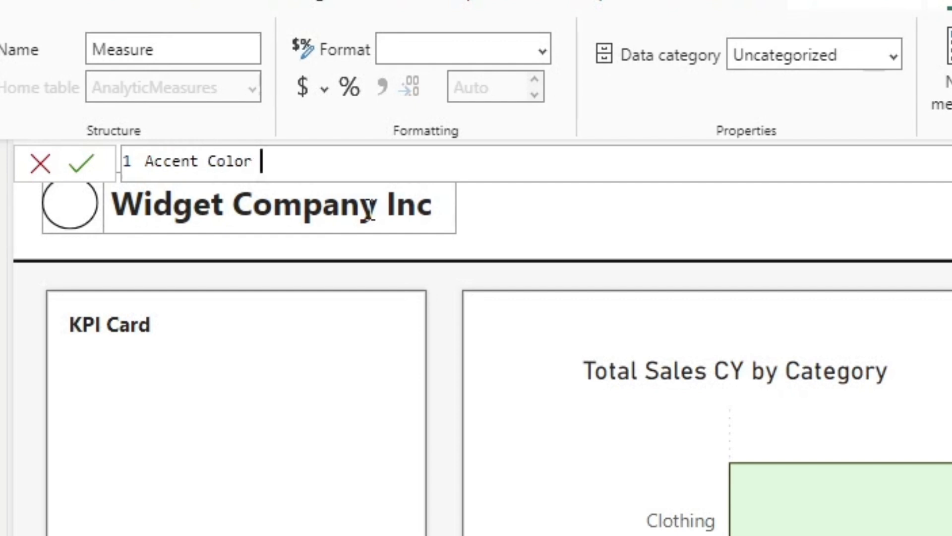
pyautogui.write(' = if(t')
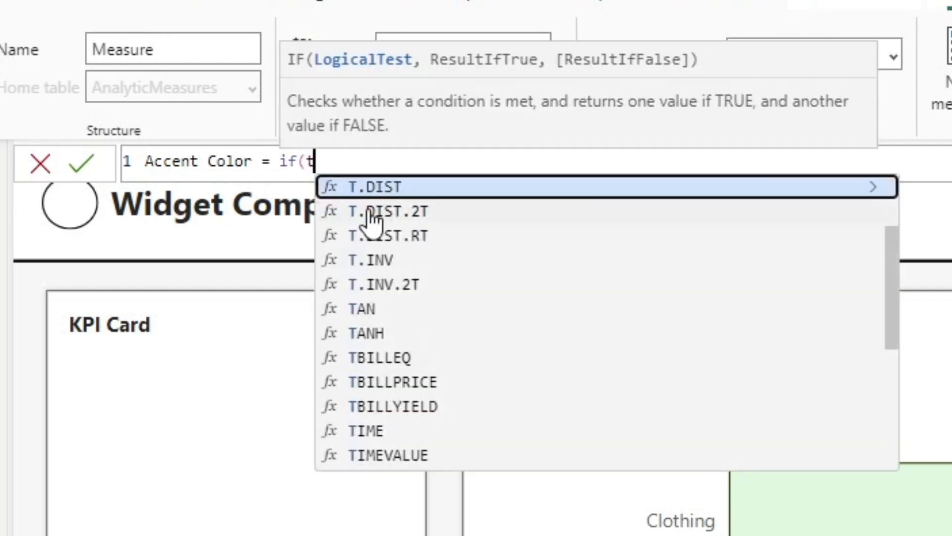
pyautogui.write('otal')
pyautogui.click(368, 211)
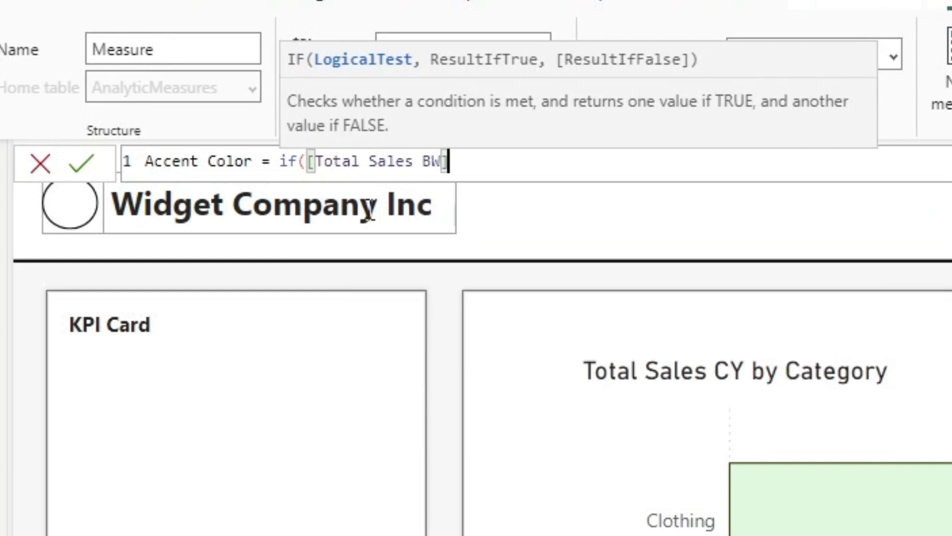
pyautogui.write('> 0, ')
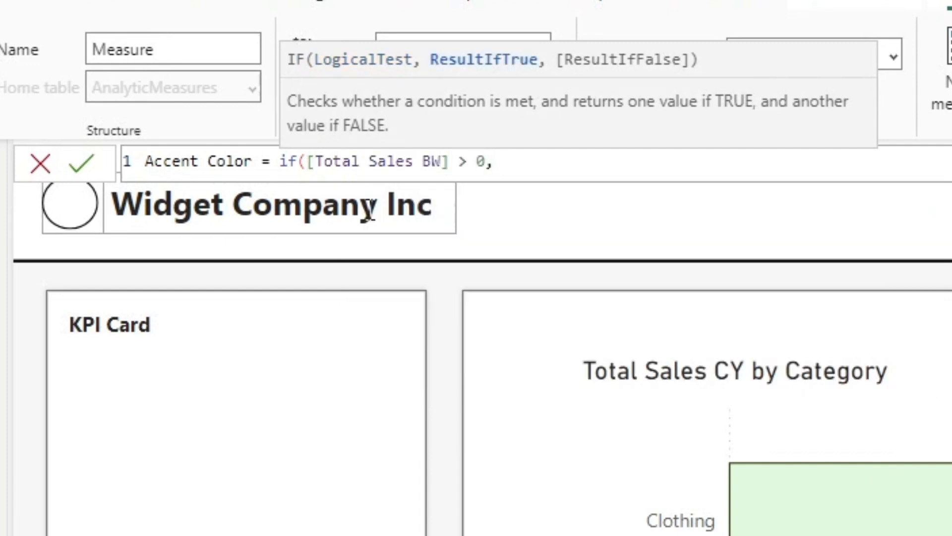
pyautogui.write('"",""')
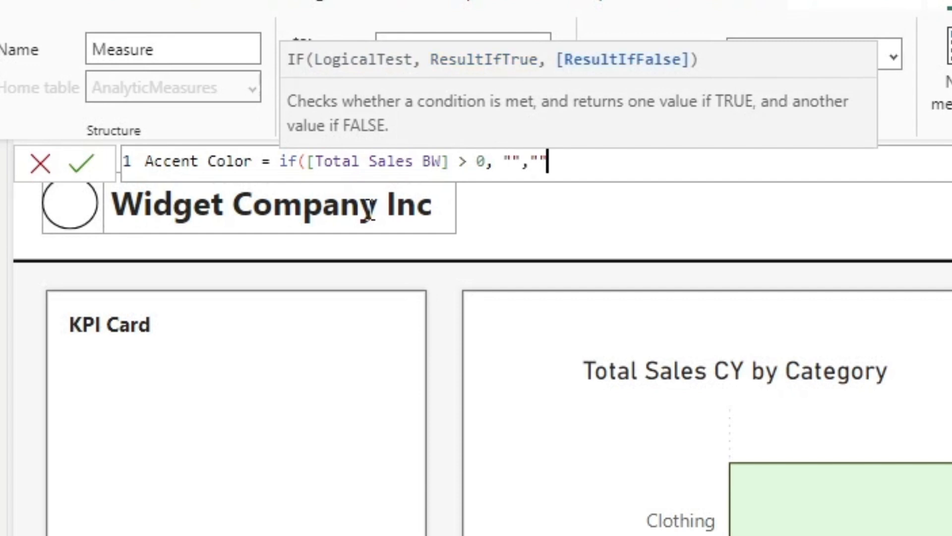
pyautogui.write(')')
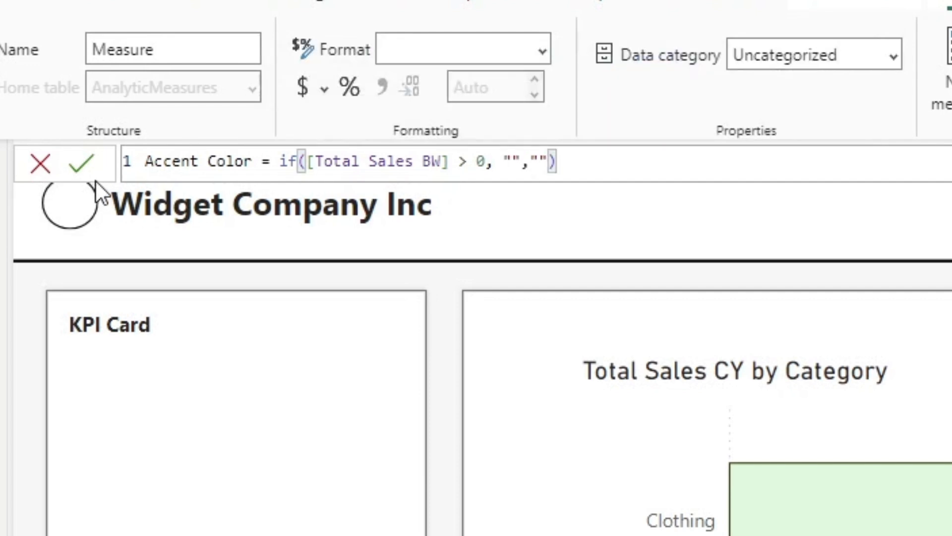
pyautogui.click(81, 163)
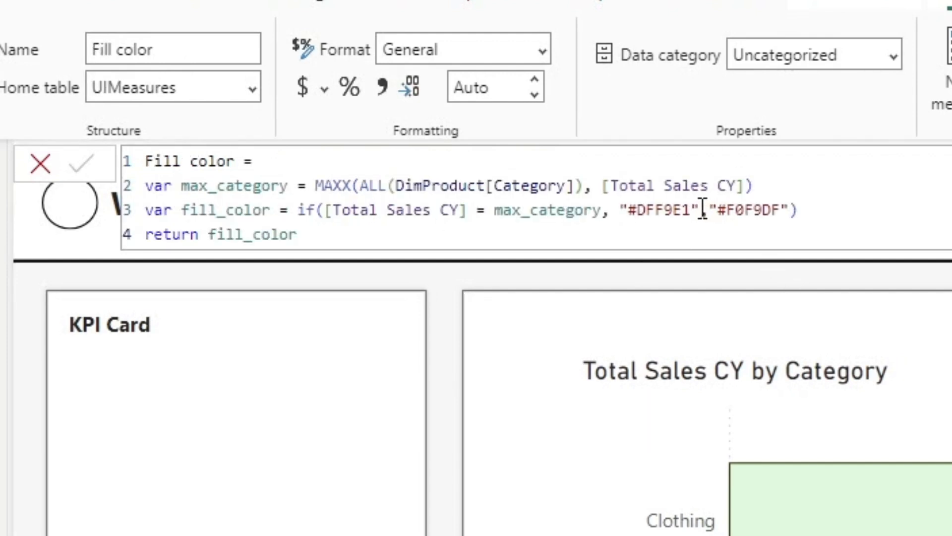
# Copy "#DFF9E1" from the Fill color measure into the true result of the Accent Color measure
pyautogui.moveTo(698, 210); pyautogui.dragTo(622, 212)
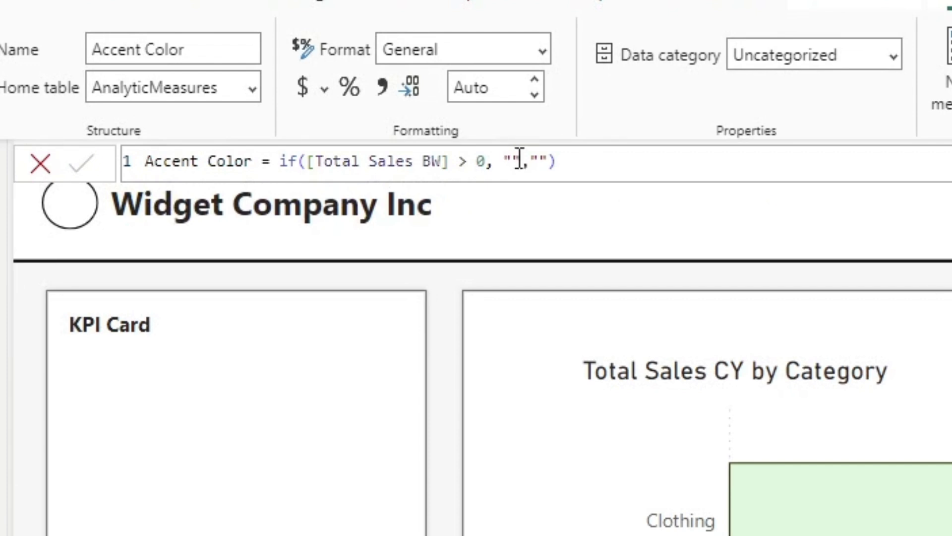
pyautogui.moveTo(522, 162); pyautogui.dragTo(503, 162)
pyautogui.write('"#DFF9E1"')
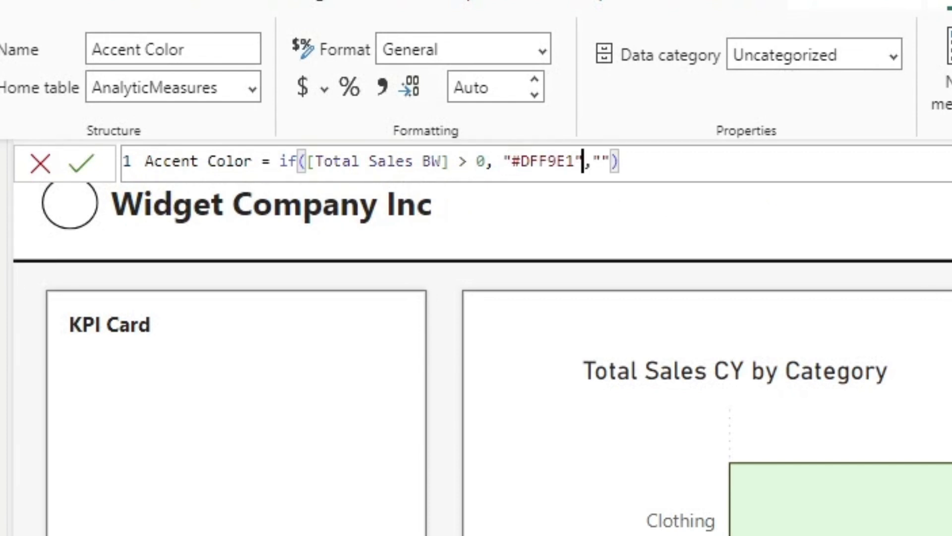
pyautogui.press('Return')
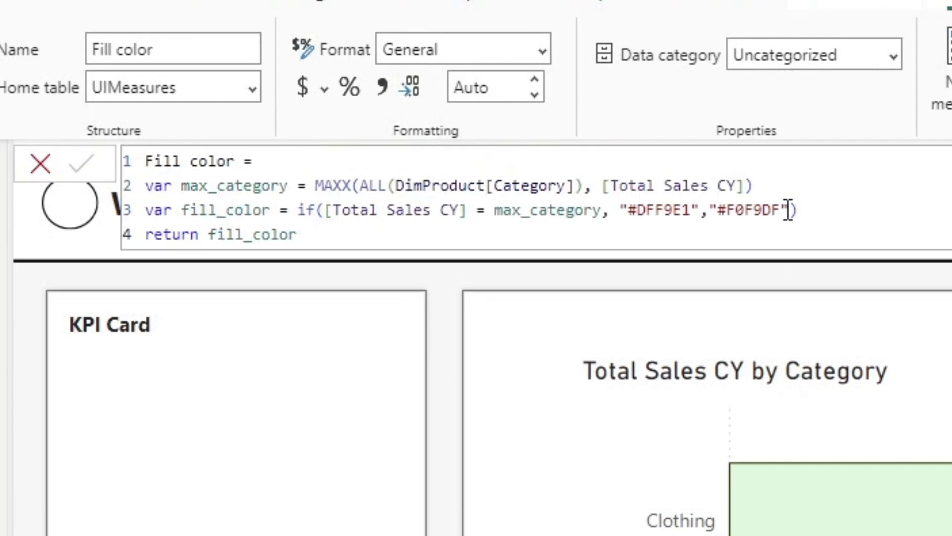
# Copy "#F0F9DF" from Fill color into Accent Color's false result and set that measure's home table to UIMeasures
pyautogui.moveTo(788, 210); pyautogui.dragTo(711, 210)
pyautogui.hotkey('ctrl', 'c')
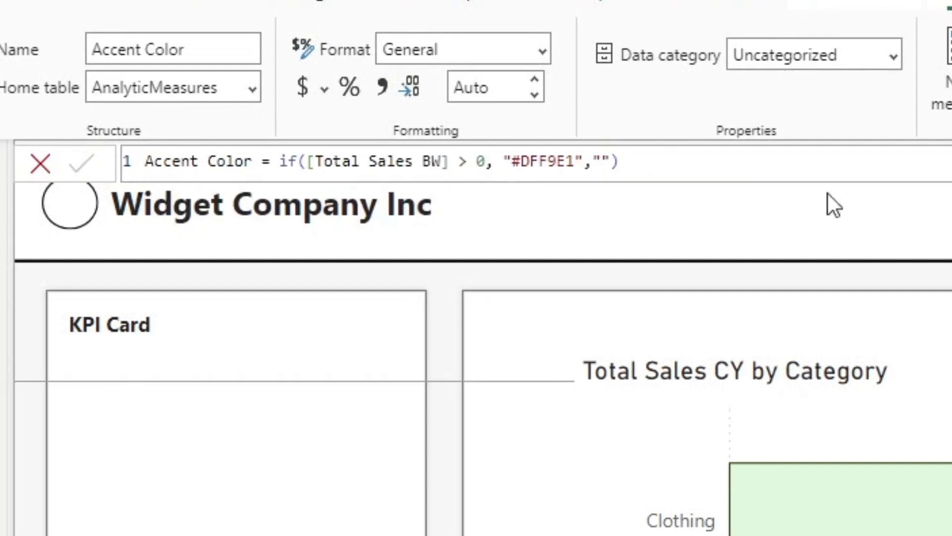
pyautogui.moveTo(612, 161); pyautogui.dragTo(592, 162)
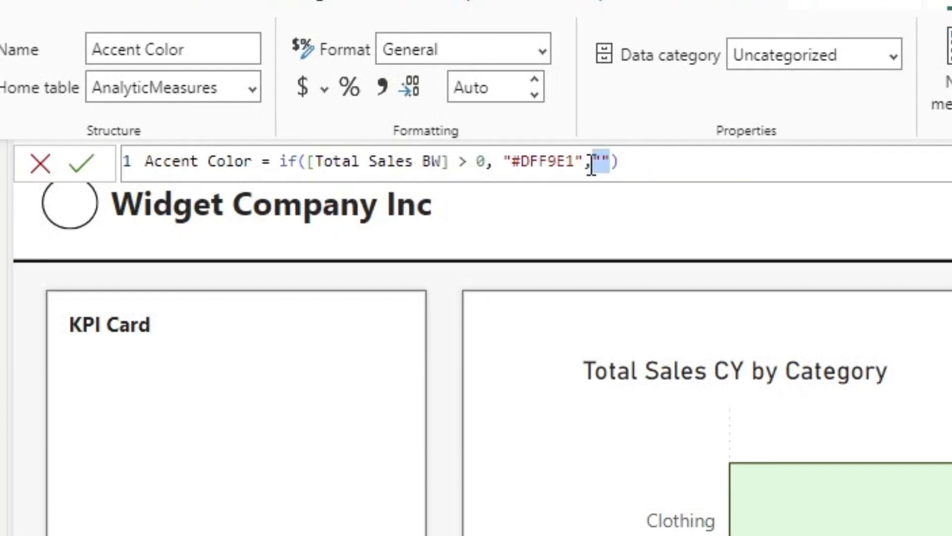
pyautogui.hotkey('ctrl', 'v')
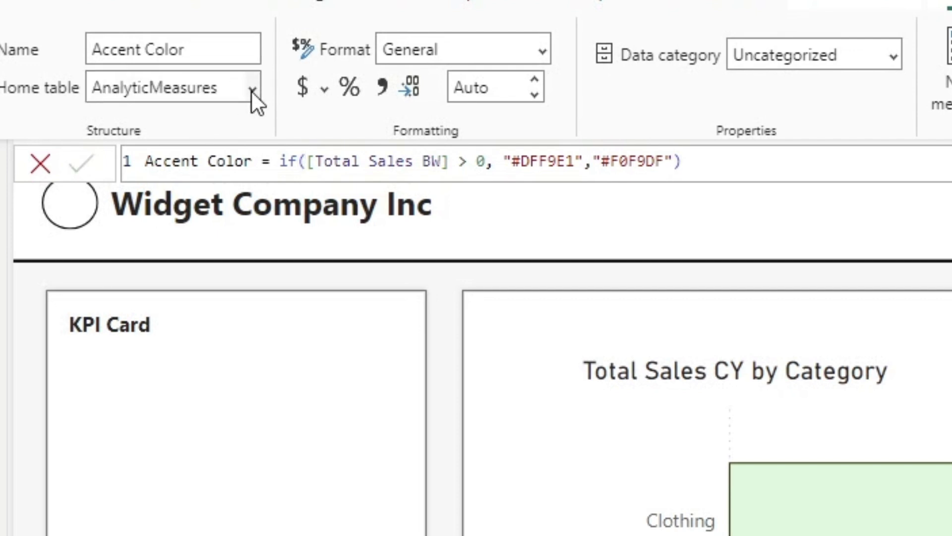
pyautogui.click(252, 92)
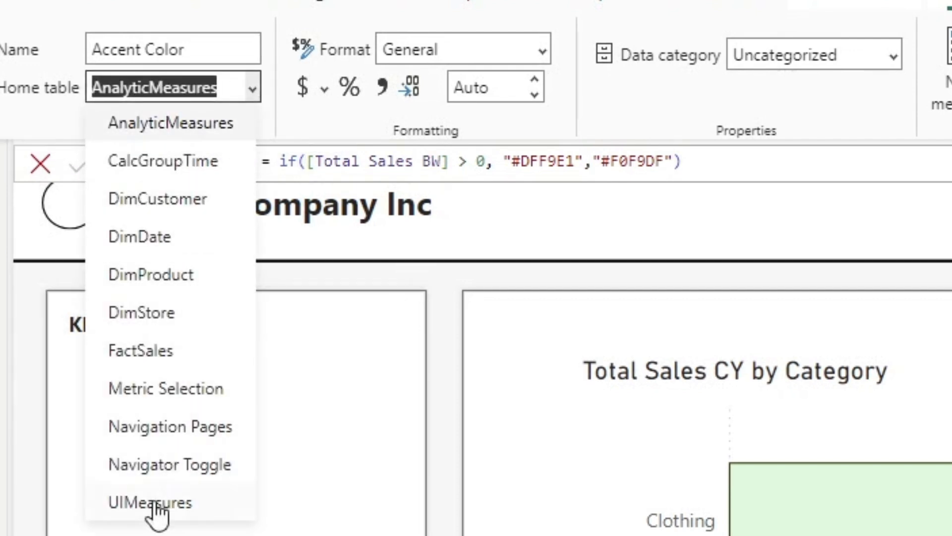
pyautogui.click(215, 502)
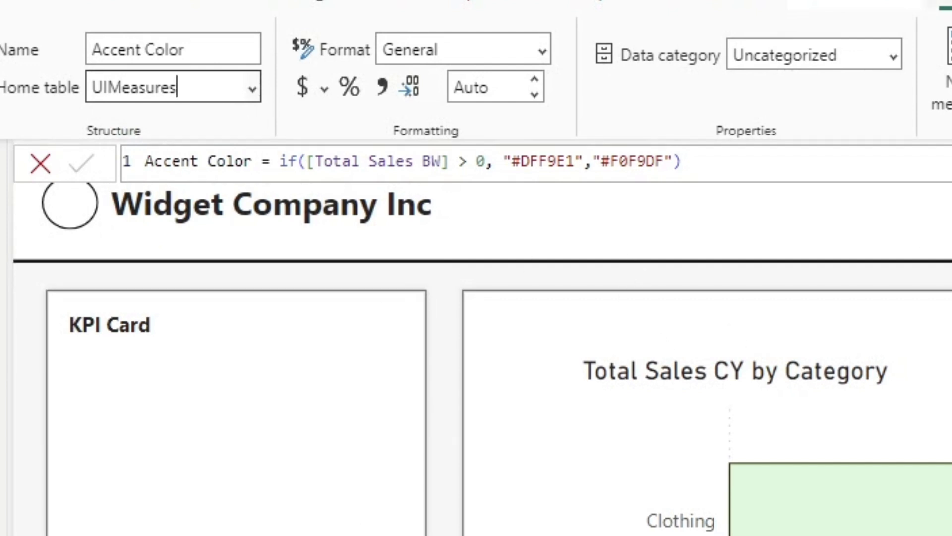
# Create a placeholder measure in UIMeasures with the formula arrows = ""
pyautogui.click(946, 74)
pyautogui.write('a')
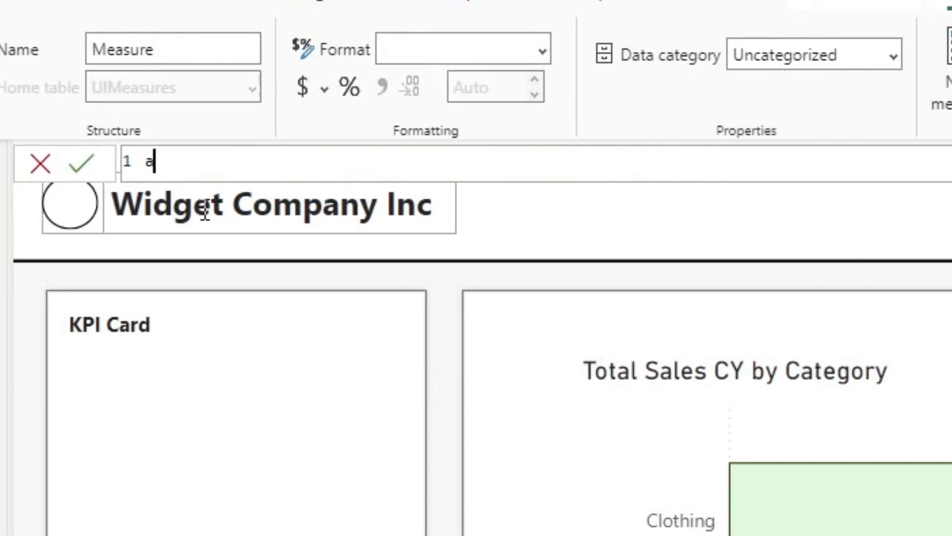
pyautogui.write('rrows = ')
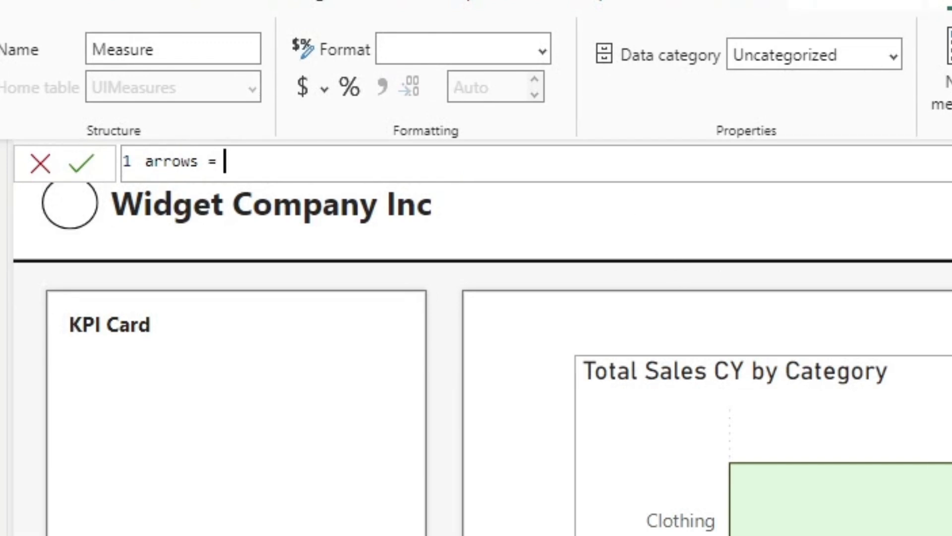
pyautogui.write('""')
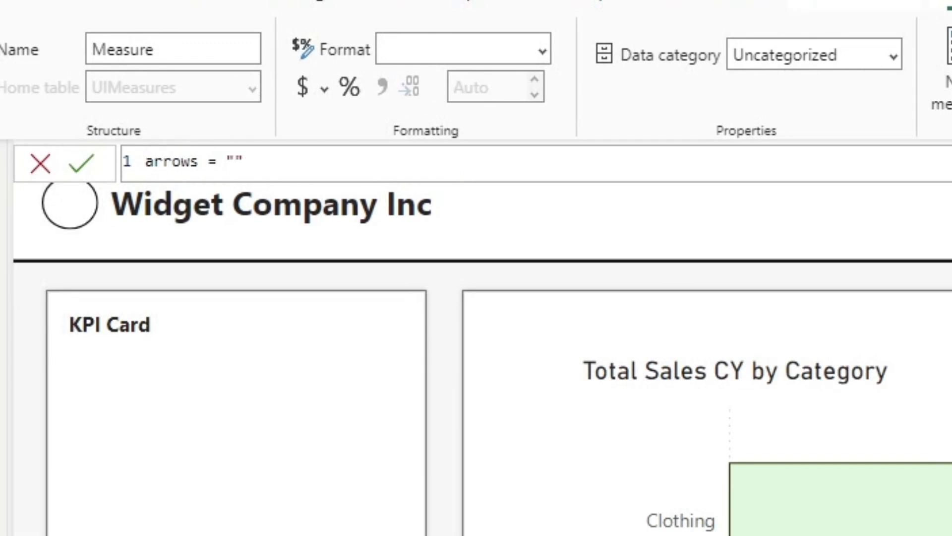
pyautogui.press('Return')
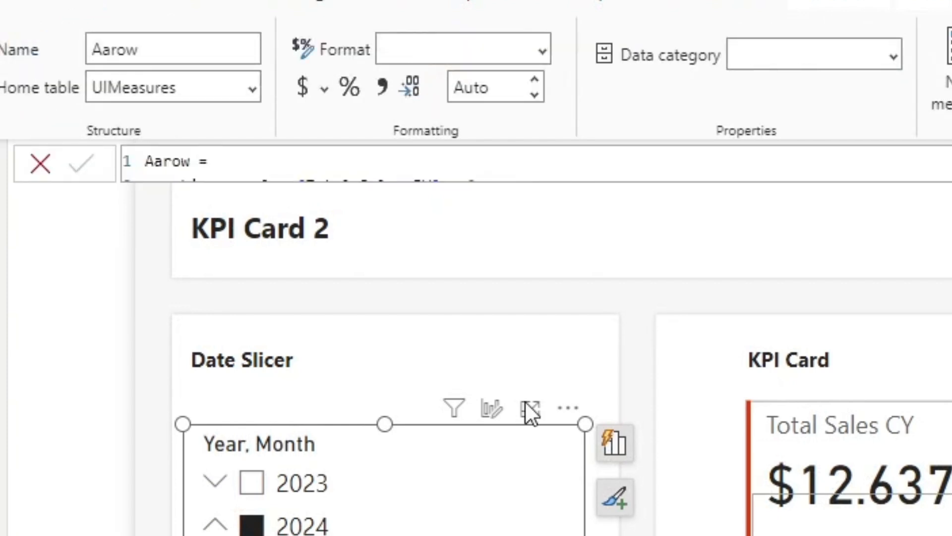
# Copy the full Aarow SVG formula from the KPI Card 2 report and replace the arrows measure's formula with it
pyautogui.click(414, 161)
pyautogui.hotkey('ctrl', 'a')
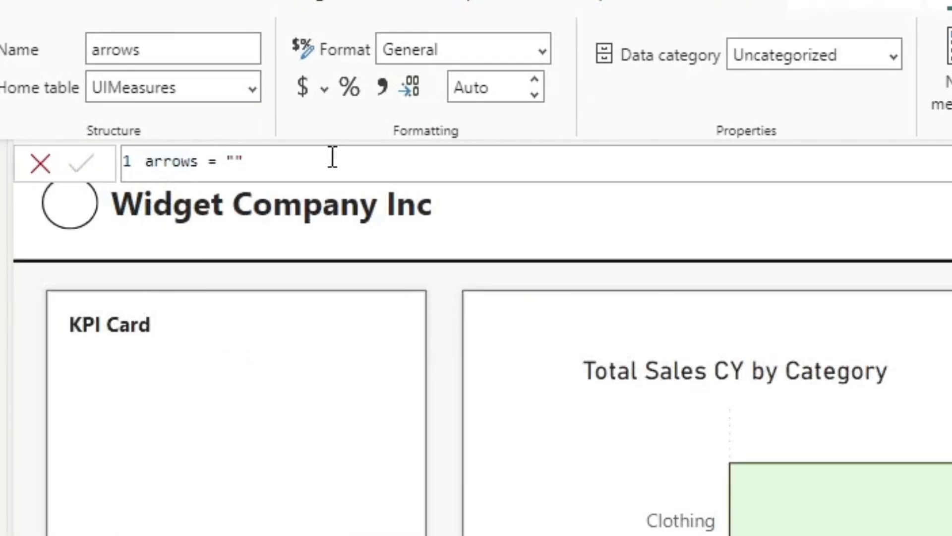
pyautogui.hotkey('ctrl', 'a')
pyautogui.hotkey('ctrl', 'v')
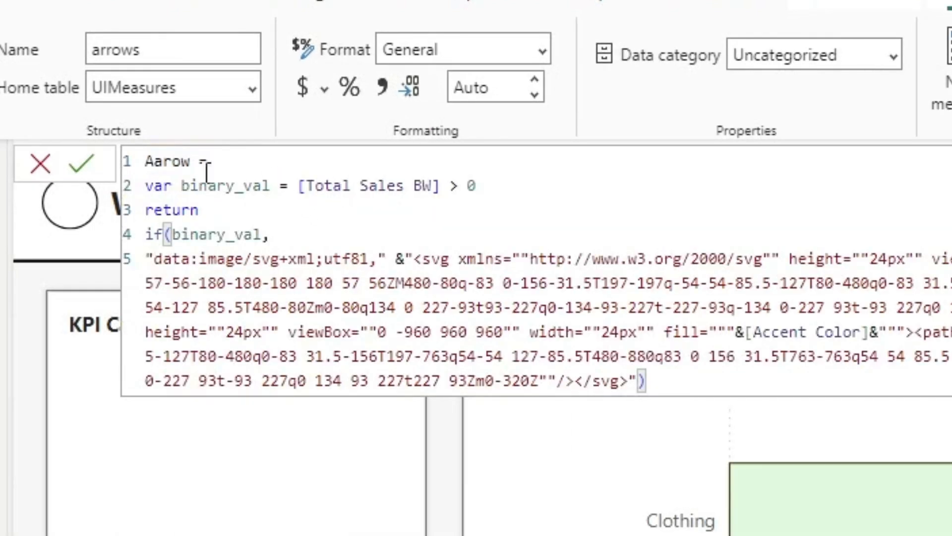
# Review the Aarow formula's [Total Sales BW] > 0 condition, its SVG image strings and the [Accent Color] fill reference
pyautogui.click(539, 171)
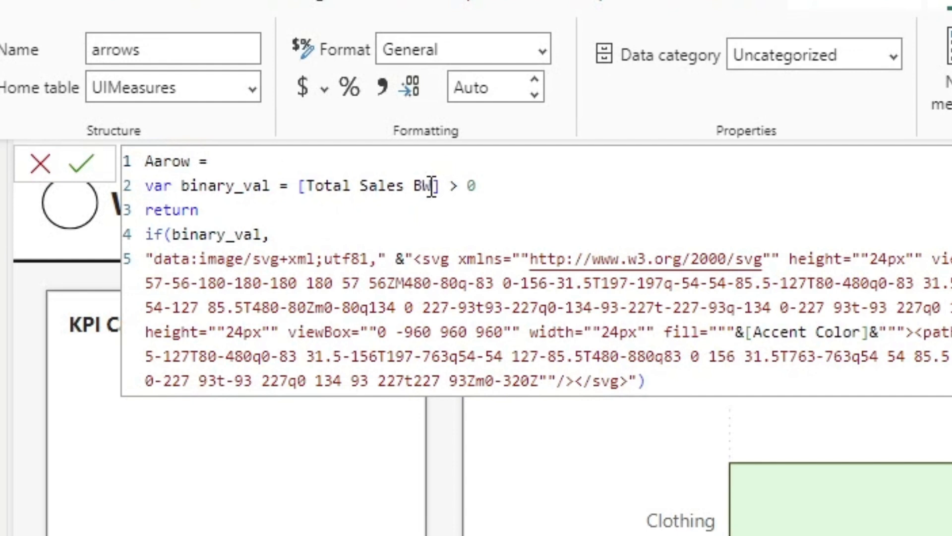
pyautogui.click(414, 187)
pyautogui.moveTo(304, 186); pyautogui.dragTo(440, 186)
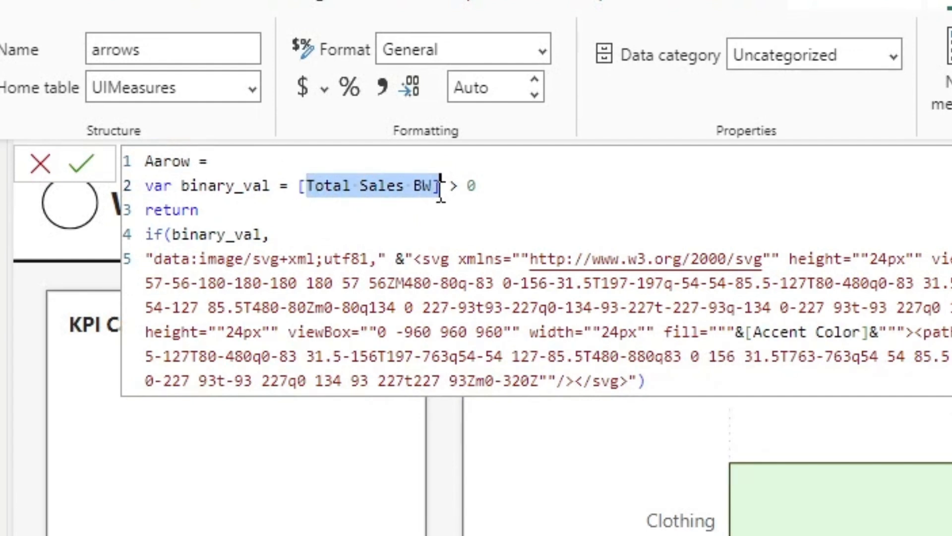
pyautogui.click(470, 188)
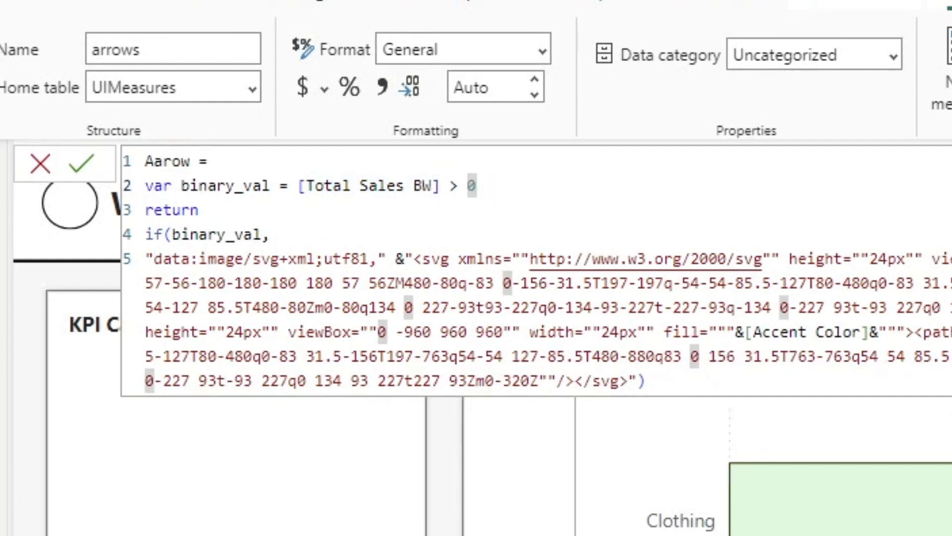
pyautogui.click(851, 356)
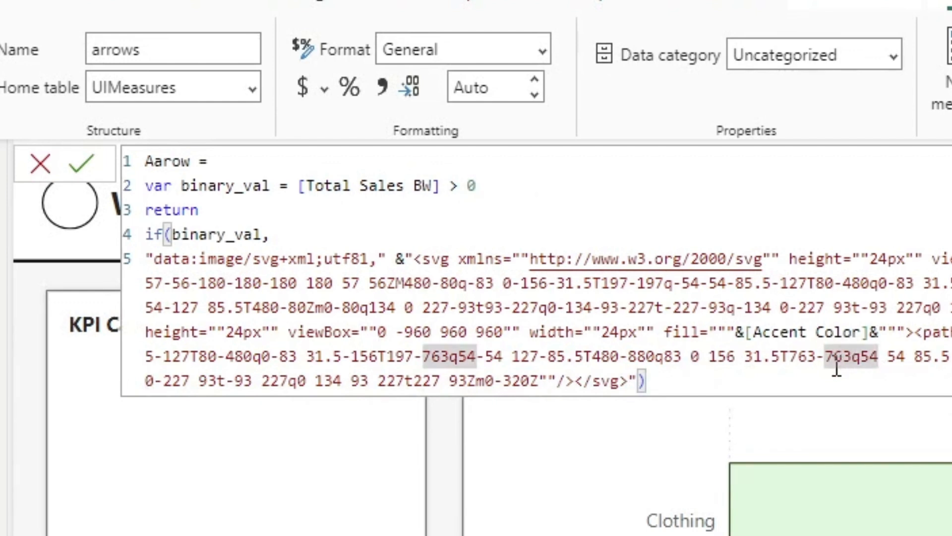
pyautogui.click(842, 332)
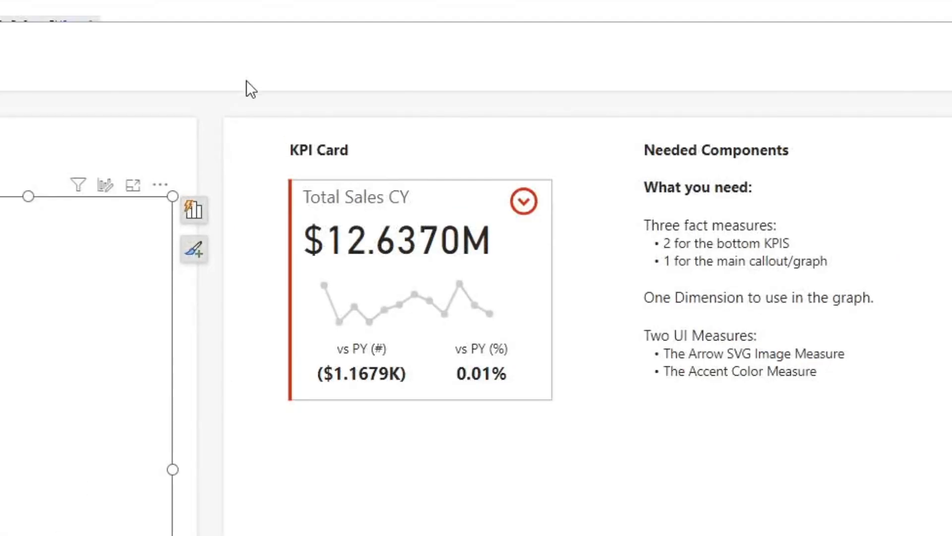
# Copy the sales card and its sparkline from the KPI Card 2 report into the KPI Card panel, and shrink the card to fit
pyautogui.moveTo(254, 167); pyautogui.dragTo(602, 472)
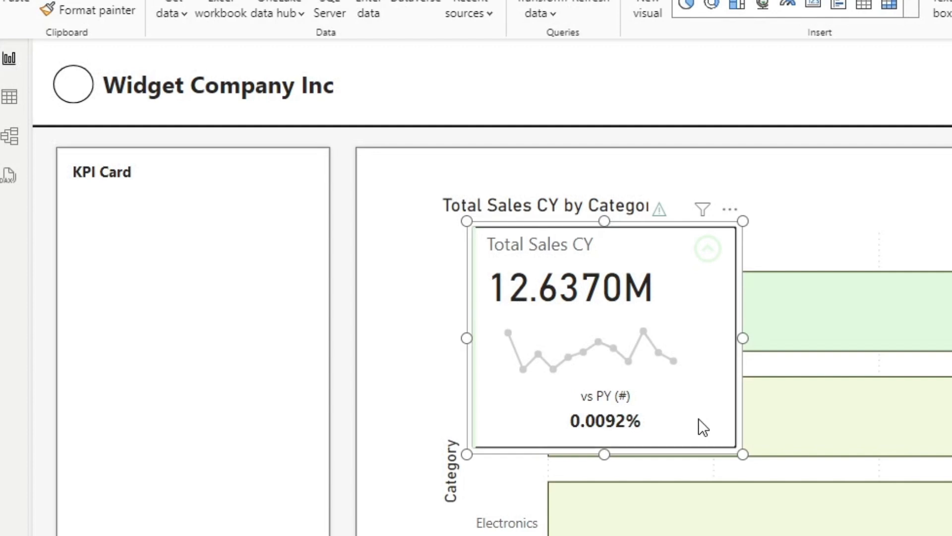
pyautogui.moveTo(698, 418); pyautogui.dragTo(287, 401)
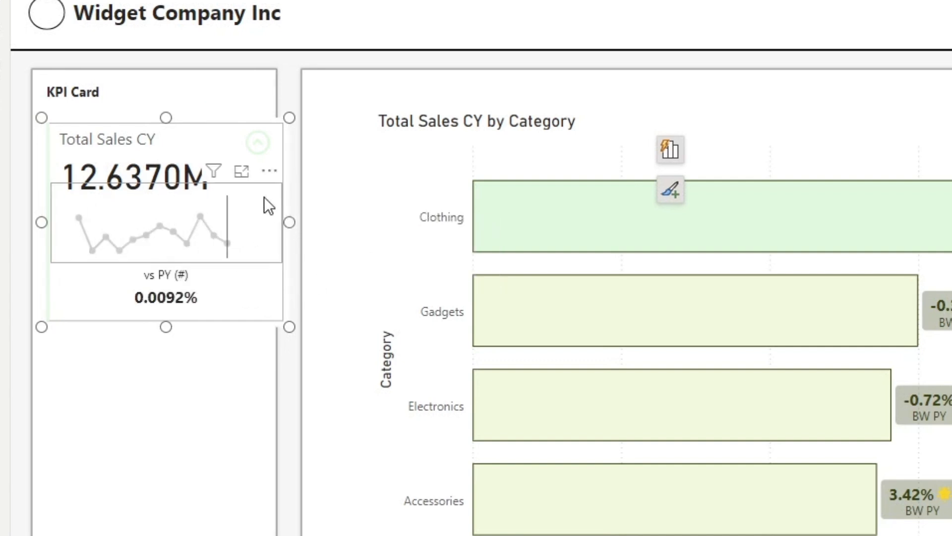
pyautogui.moveTo(263, 197)
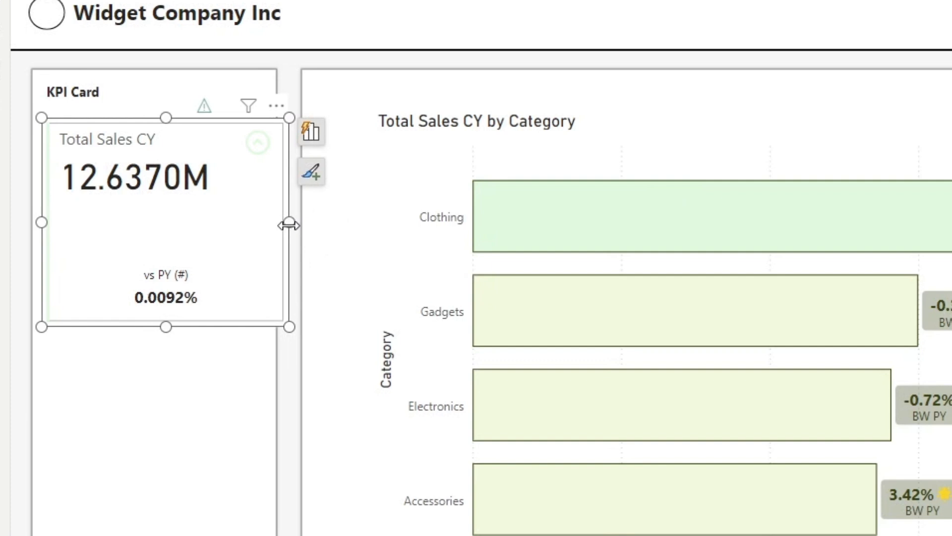
pyautogui.moveTo(289, 221); pyautogui.dragTo(266, 222)
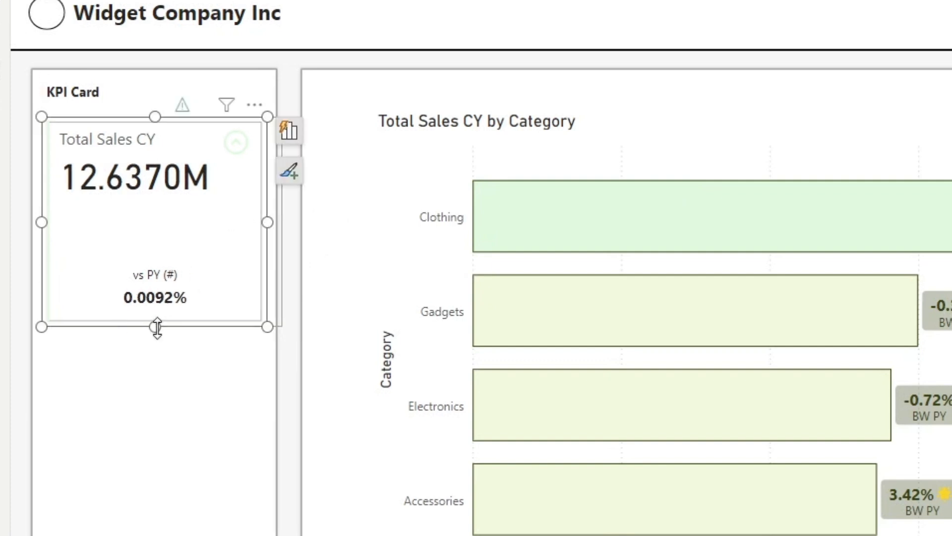
pyautogui.moveTo(153, 326); pyautogui.dragTo(159, 297)
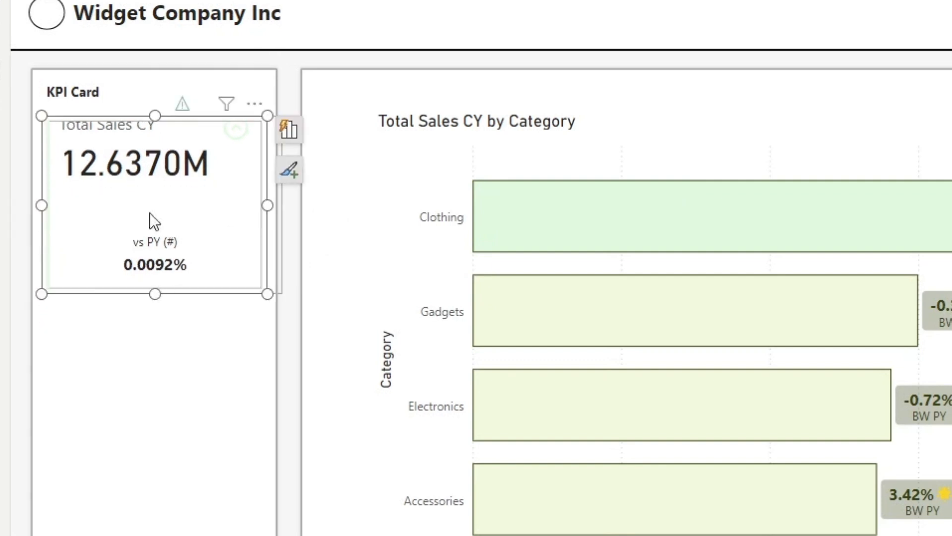
# Move the monthly sales sparkline up above the card's reference label and narrow it to fit within the card's width
pyautogui.click(215, 258)
pyautogui.click(215, 257)
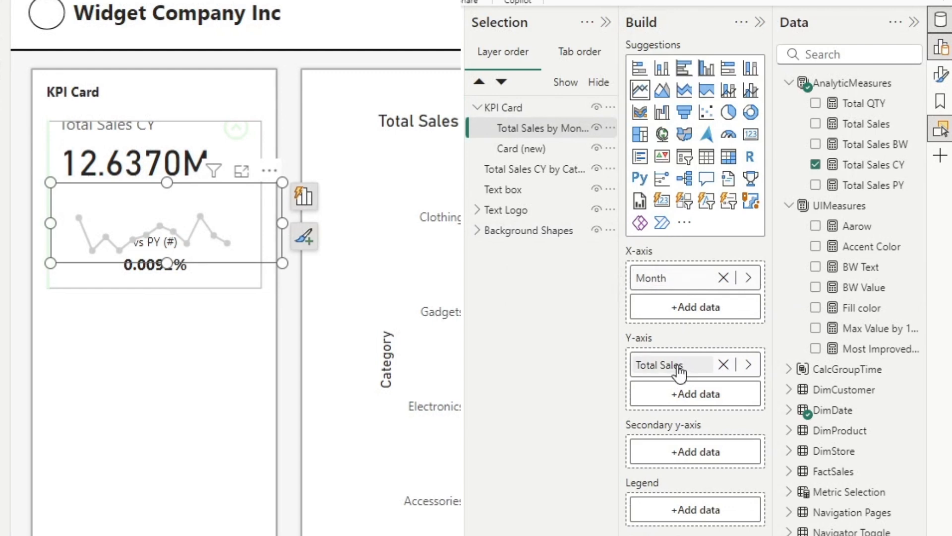
pyautogui.moveTo(207, 260); pyautogui.dragTo(209, 243)
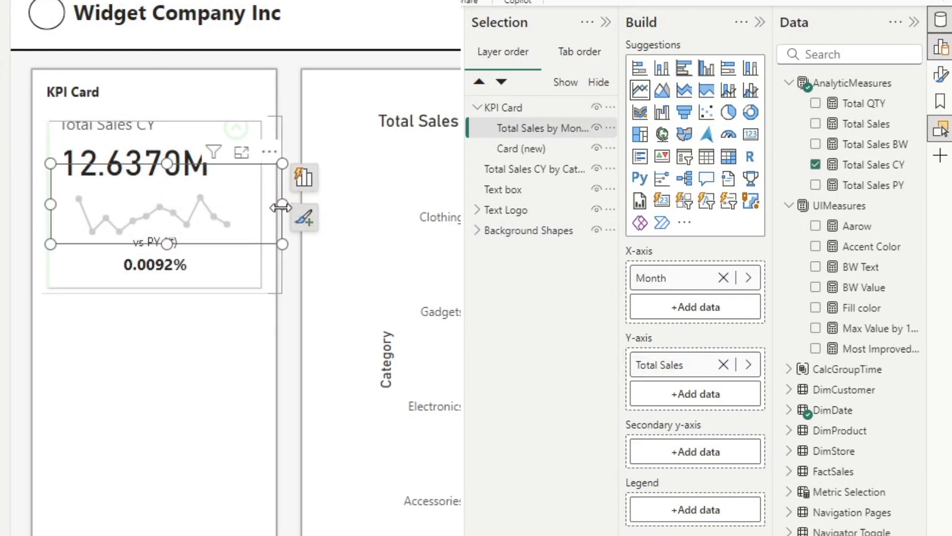
pyautogui.moveTo(282, 203); pyautogui.dragTo(257, 203)
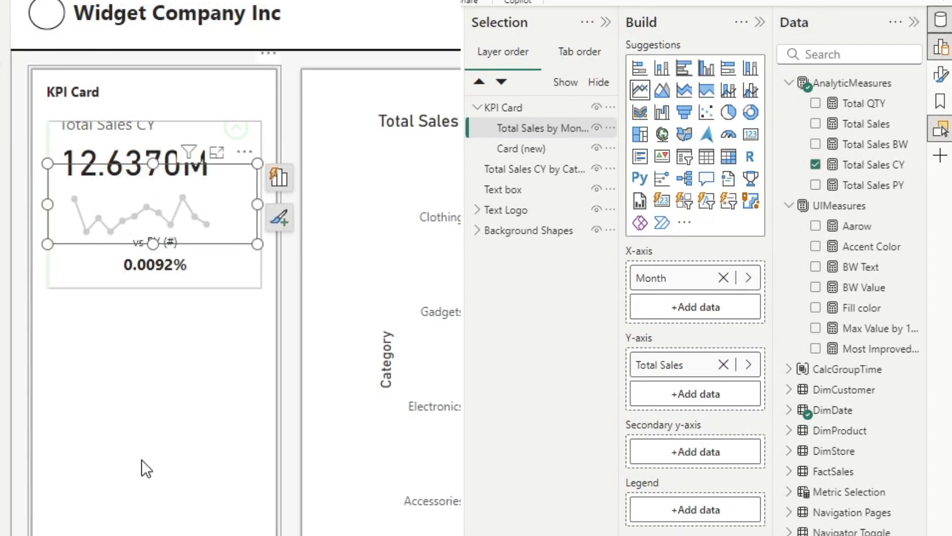
pyautogui.click(141, 460)
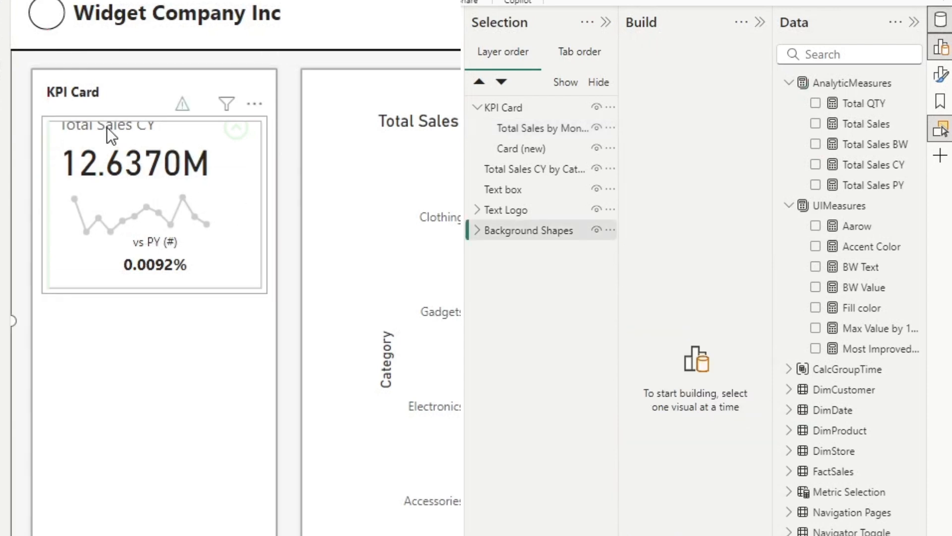
# Set the Total Sales CY card's callout size to 51%
pyautogui.click(209, 286)
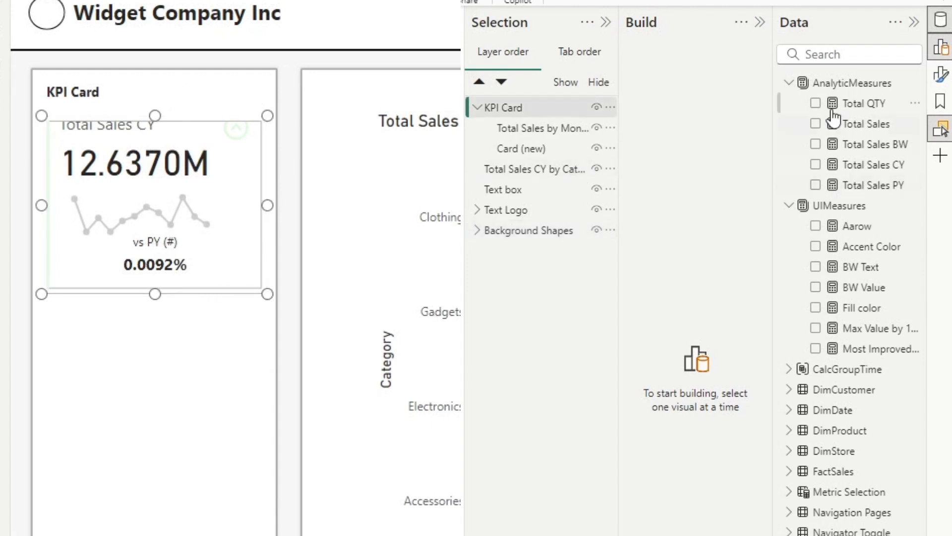
pyautogui.click(941, 79)
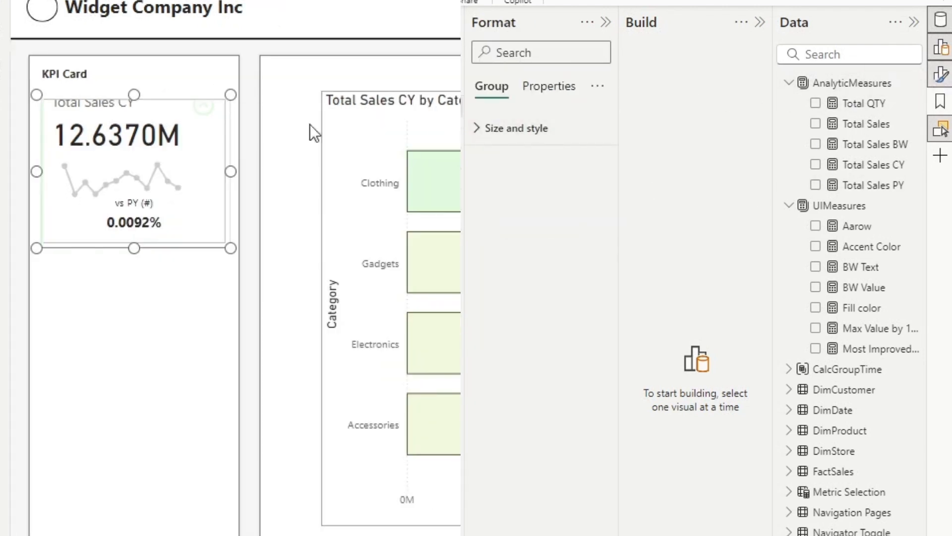
pyautogui.click(194, 236)
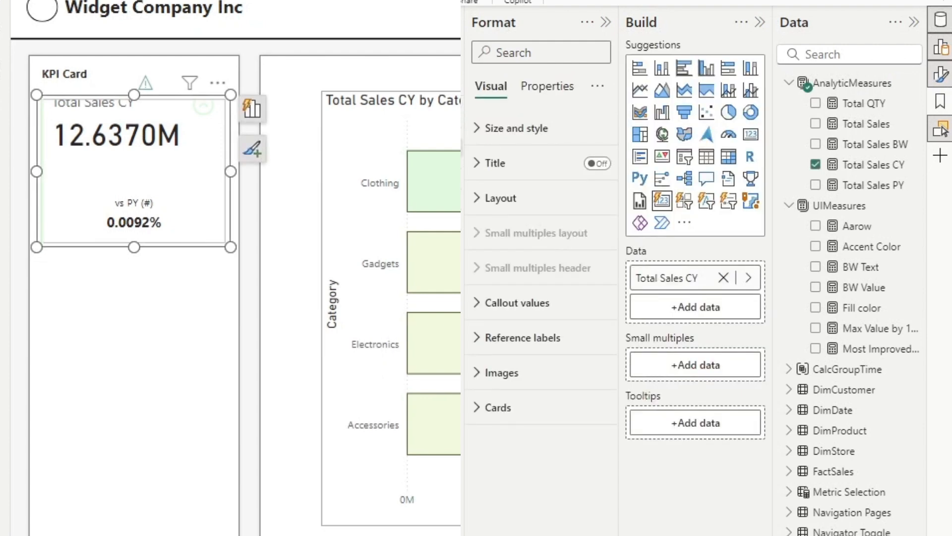
pyautogui.click(532, 54)
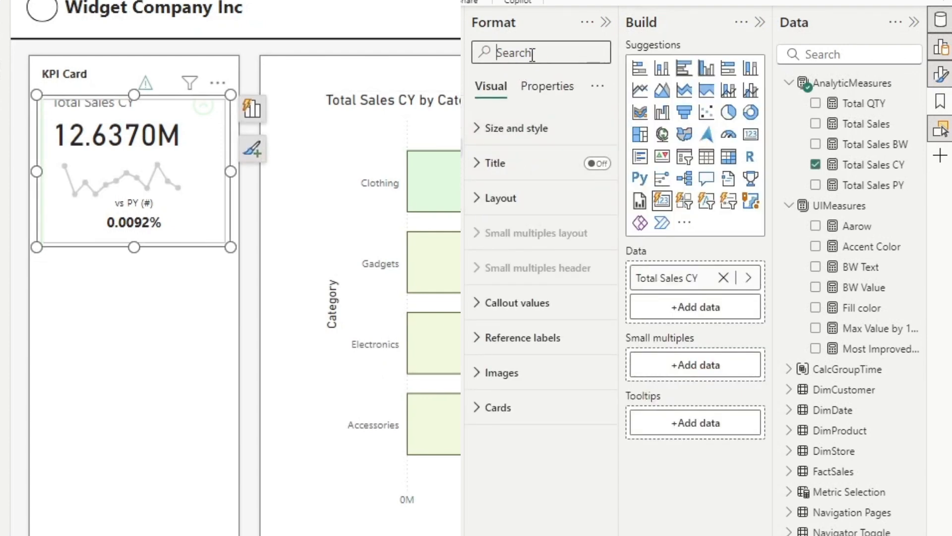
pyautogui.write('callout')
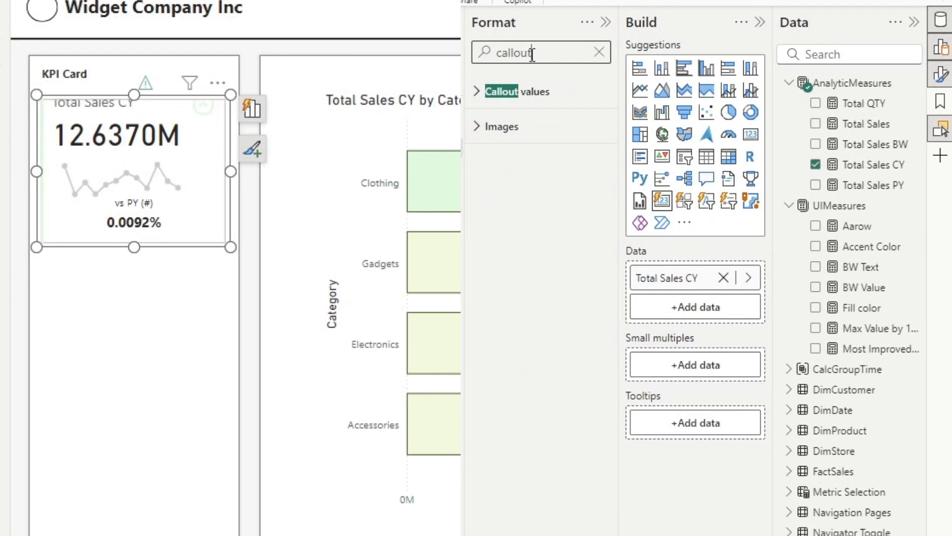
pyautogui.click(477, 91)
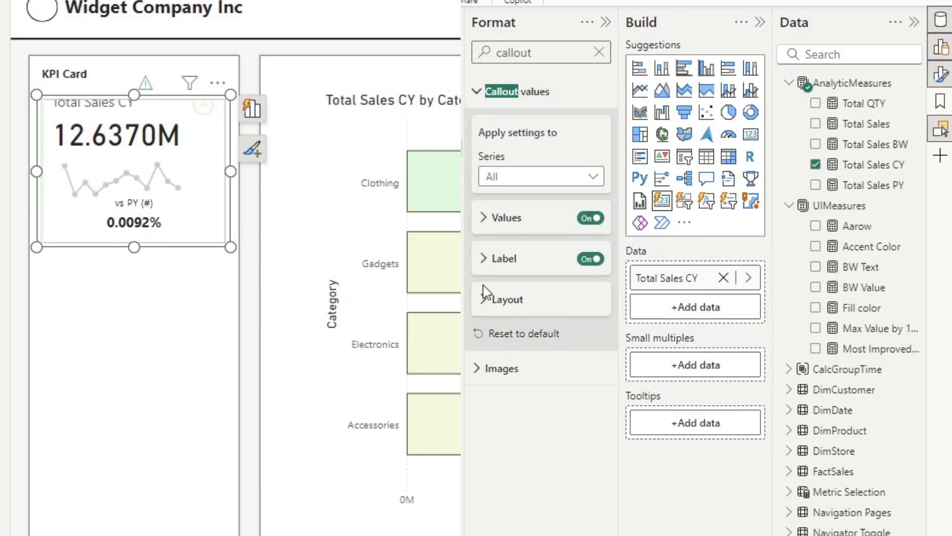
pyautogui.click(483, 303)
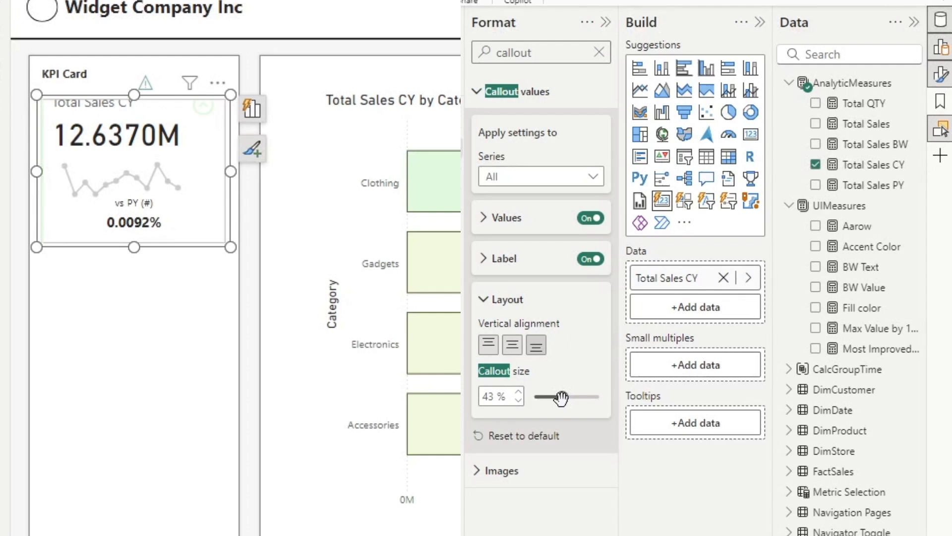
pyautogui.moveTo(561, 398)
pyautogui.mouseDown()
pyautogui.moveTo(549, 399)
pyautogui.moveTo(567, 398)
pyautogui.mouseUp()
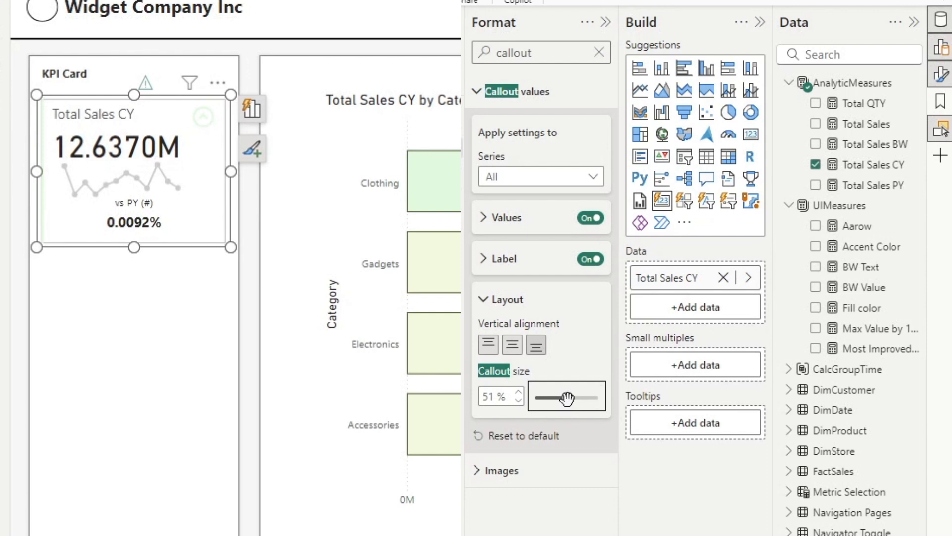
# Reduce the sparkline's height and position it between the card's main sales value and the reference label
pyautogui.click(88, 389)
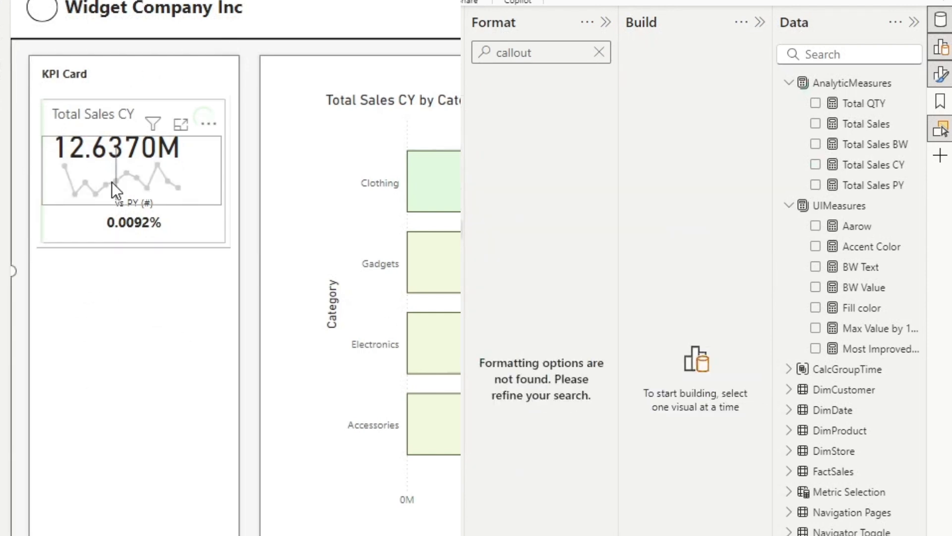
pyautogui.click(159, 202)
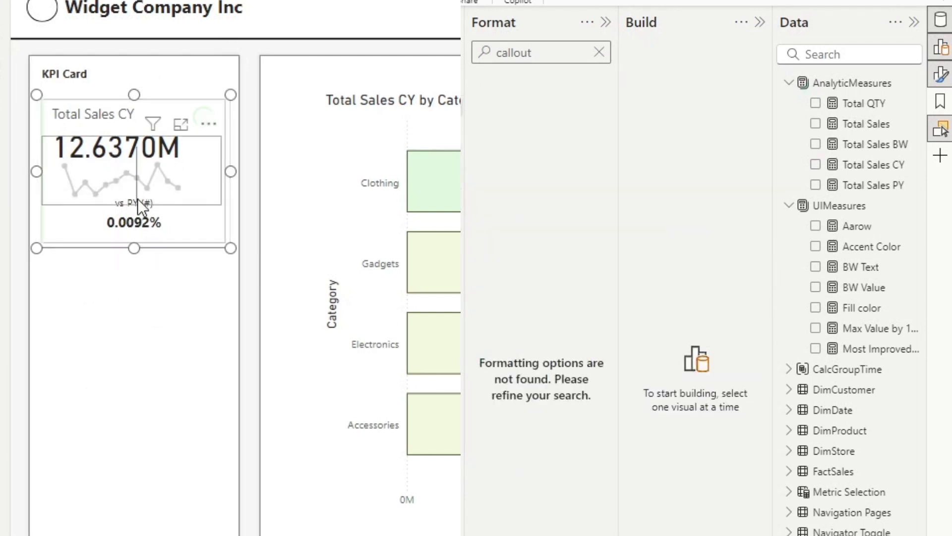
pyautogui.click(138, 199)
pyautogui.moveTo(133, 205); pyautogui.dragTo(134, 191)
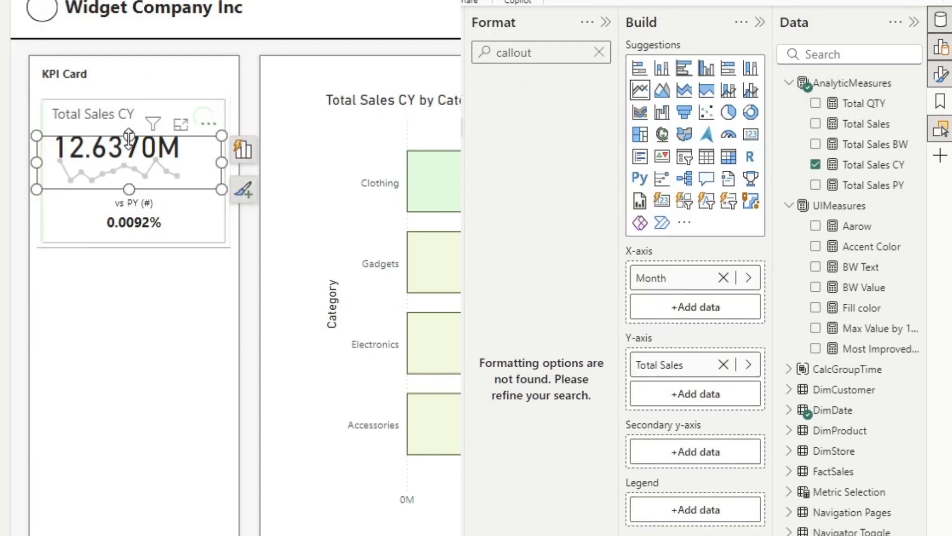
pyautogui.moveTo(129, 139); pyautogui.dragTo(135, 196)
pyautogui.click(50, 397)
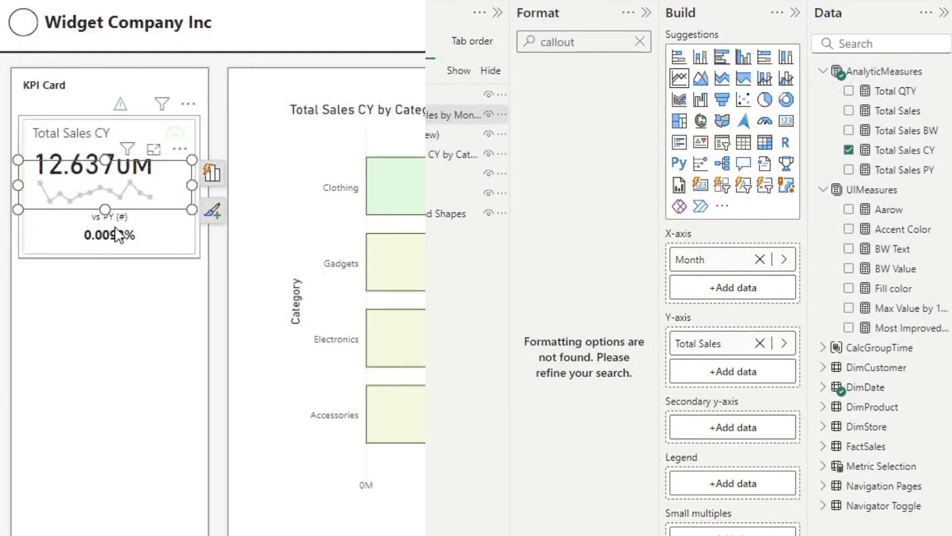
# Replace the card's broken second reference label with Total Sales PY and order it ahead of the Total Sales BW label
pyautogui.click(172, 234)
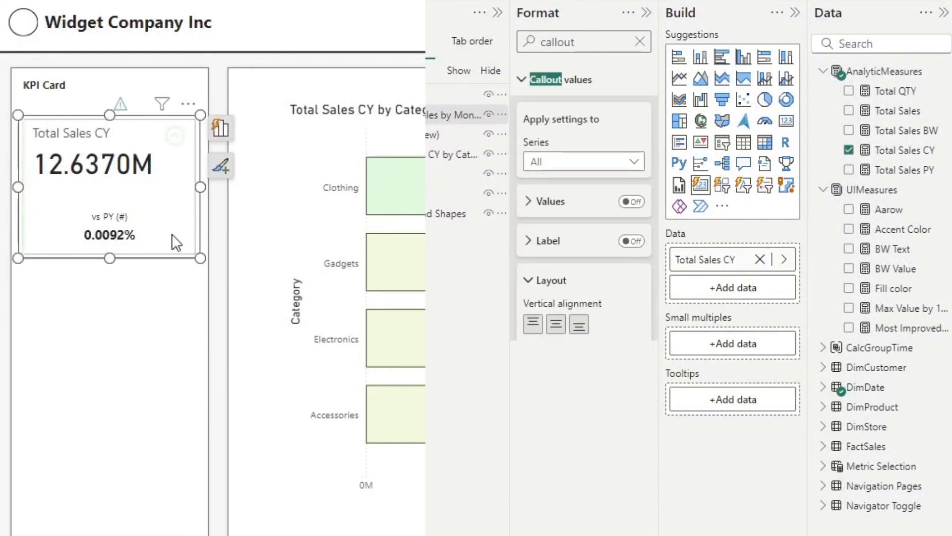
pyautogui.click(640, 41)
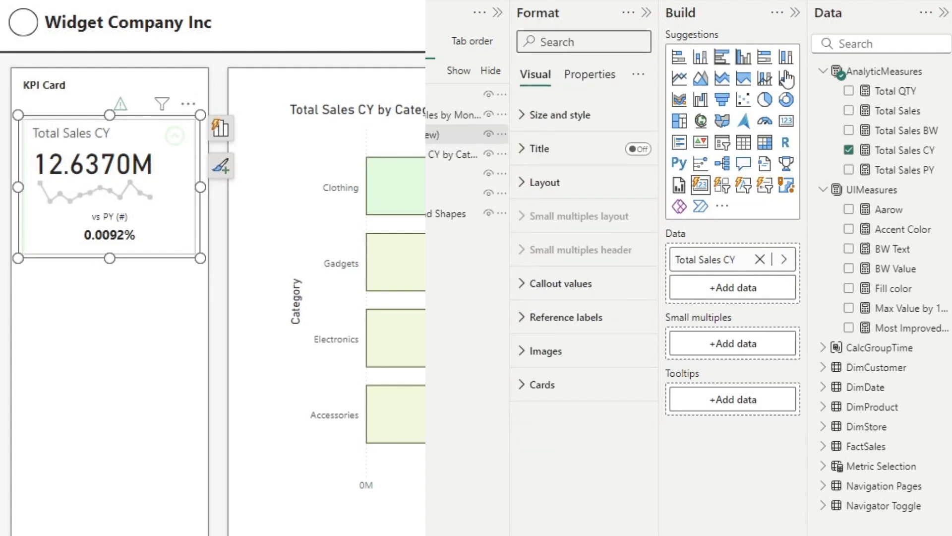
pyautogui.click(546, 317)
pyautogui.scroll(-1, 538, 349)
pyautogui.scroll(-5, 539, 349)
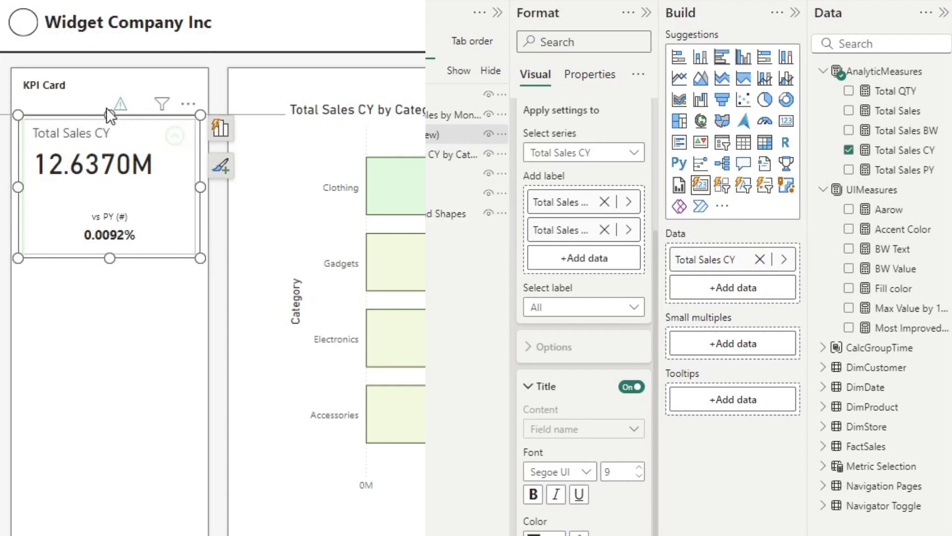
pyautogui.click(605, 229)
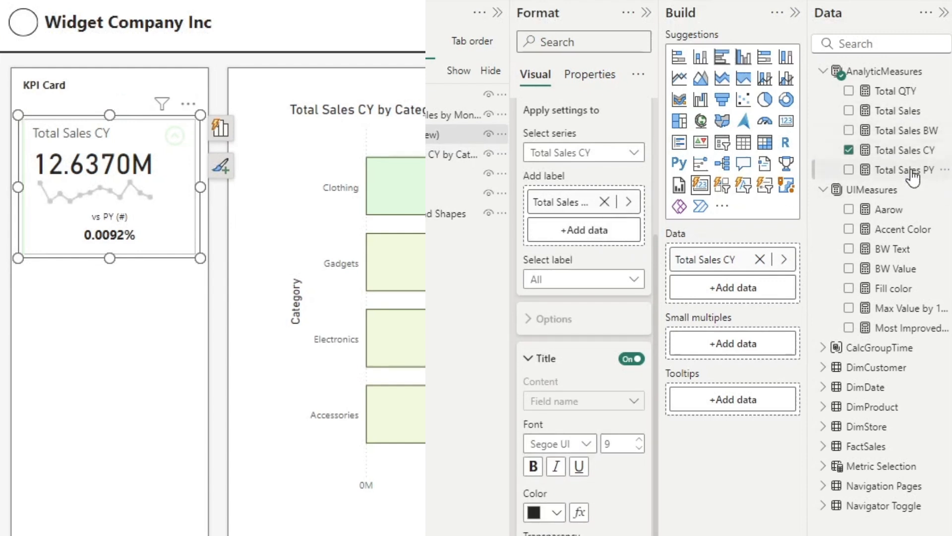
pyautogui.moveTo(911, 176); pyautogui.dragTo(586, 233)
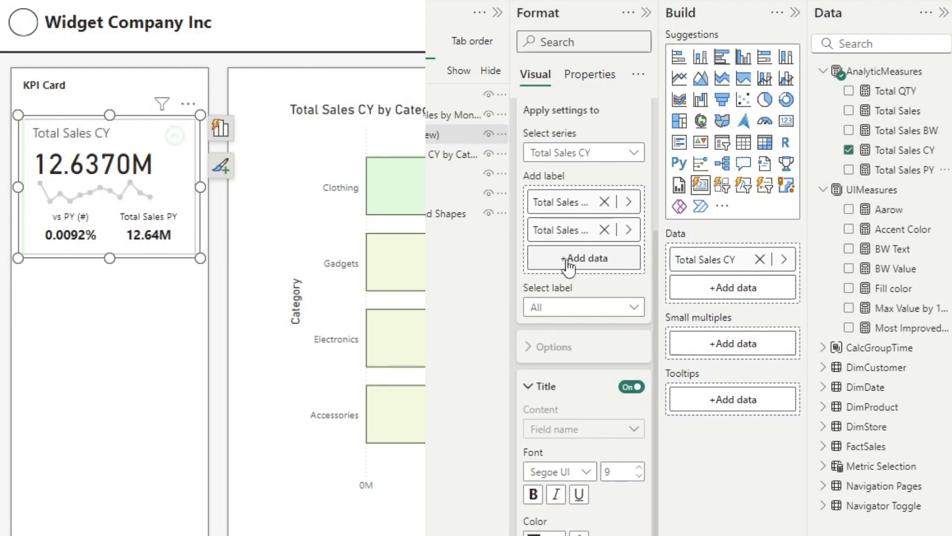
pyautogui.moveTo(580, 233); pyautogui.dragTo(560, 185)
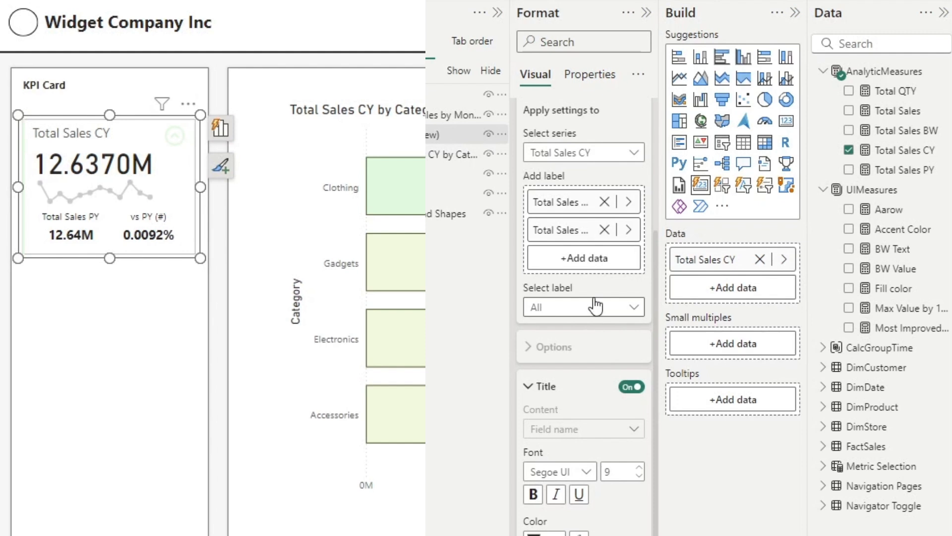
# Change the Total Sales BW reference label's title text to "vs PY (%)"
pyautogui.scroll(-2, 581, 370)
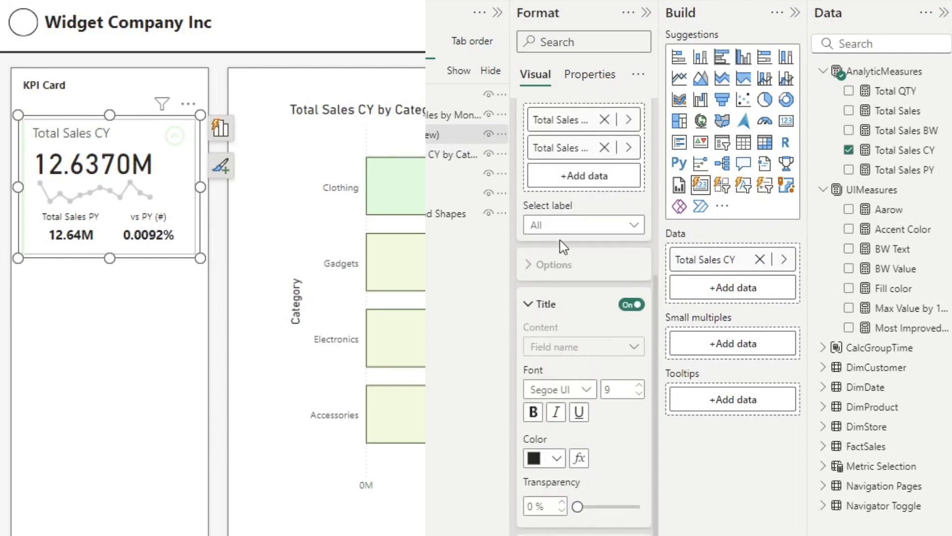
pyautogui.click(568, 226)
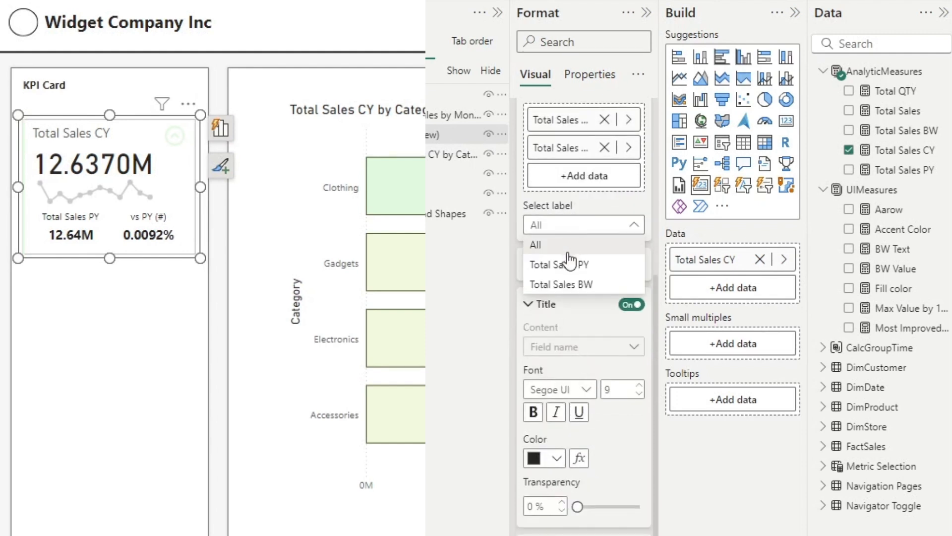
pyautogui.click(563, 287)
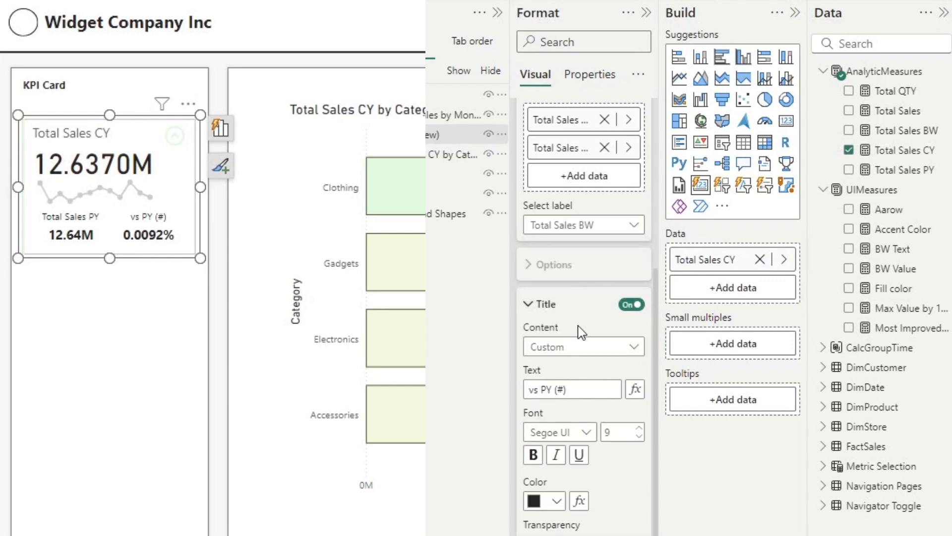
pyautogui.scroll(-2, 581, 330)
pyautogui.click(575, 308)
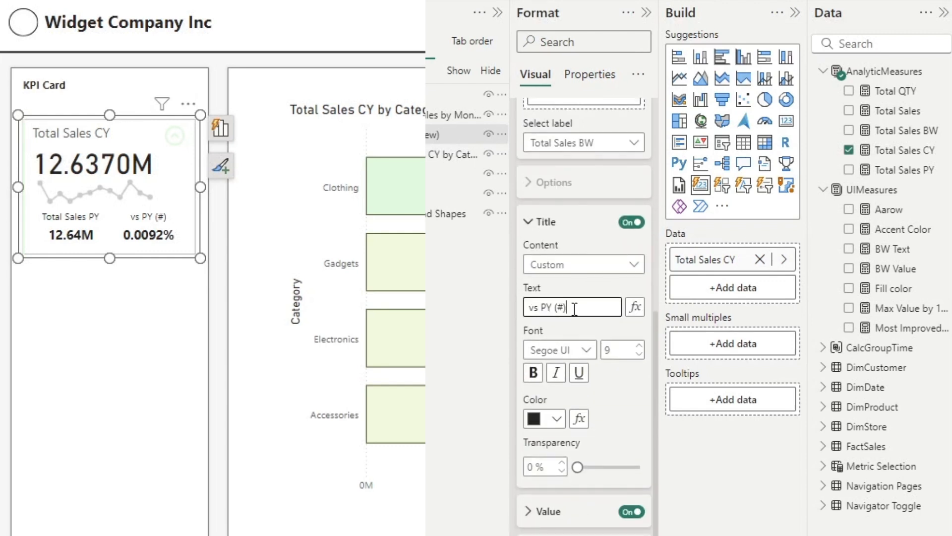
pyautogui.press('Left')
pyautogui.press('BackSpace')
pyautogui.write('%')
pyautogui.click(733, 480)
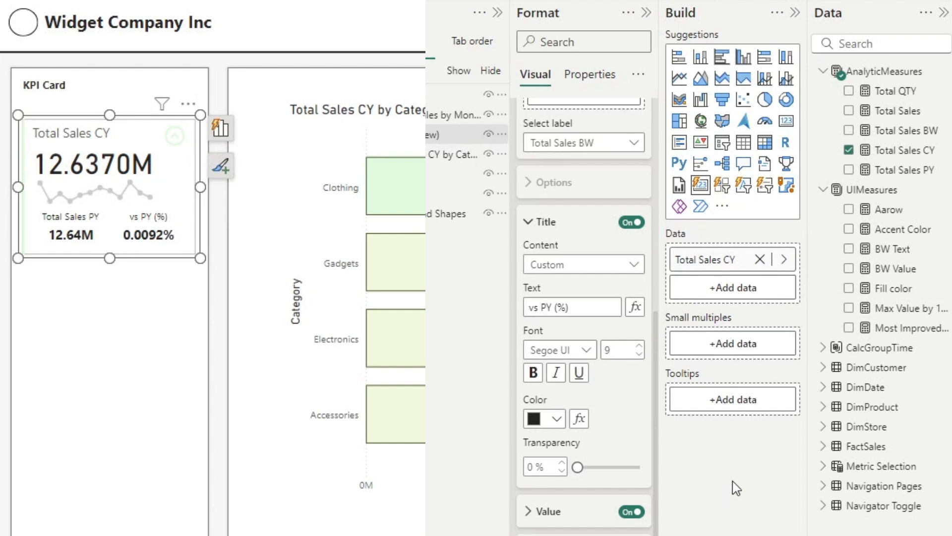
# Open the Accent Color measure's formula and select its first hex color, "#DFF9E1"
pyautogui.click(148, 370)
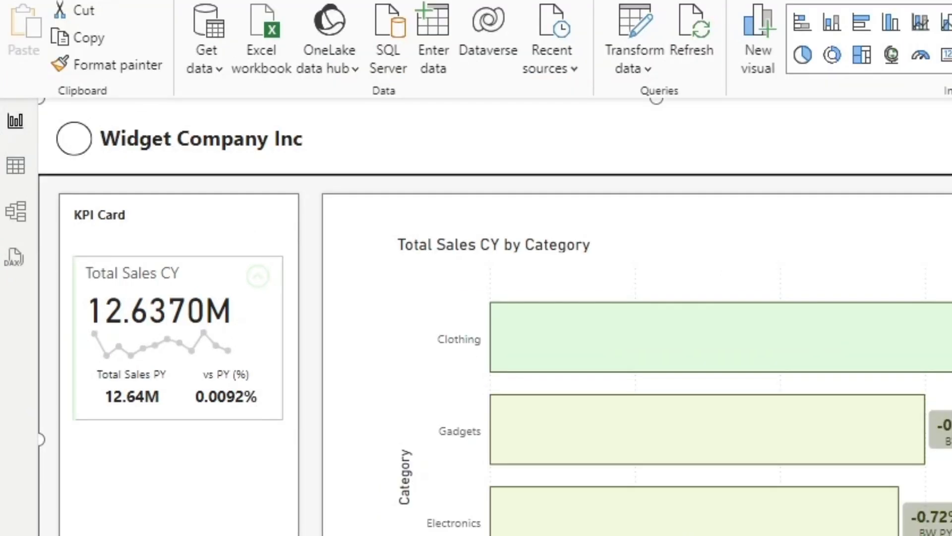
pyautogui.click(950, 297)
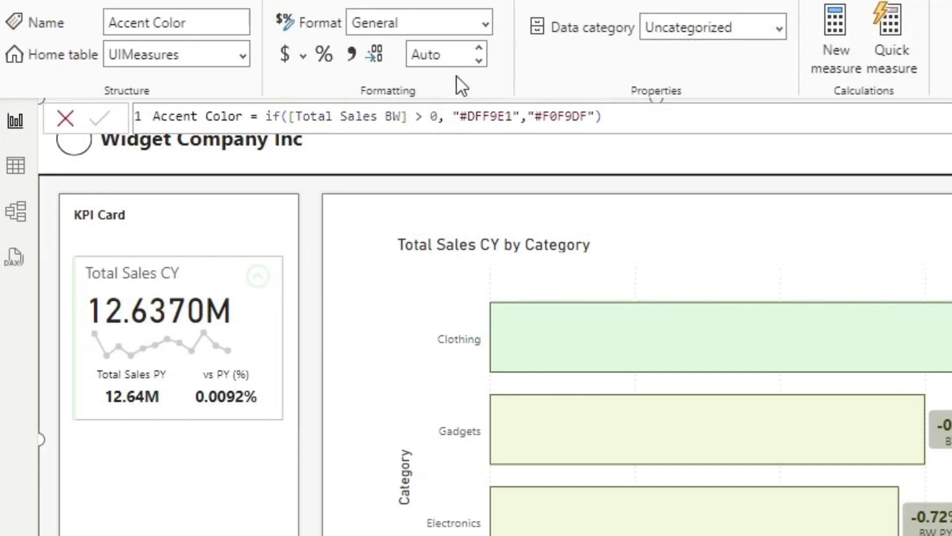
pyautogui.moveTo(518, 116); pyautogui.dragTo(455, 116)
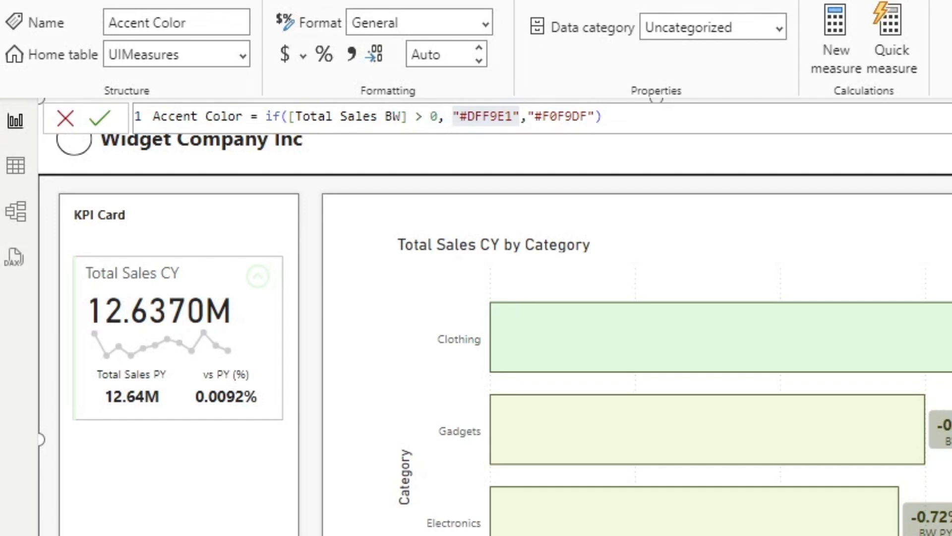
# Switch to the Edge browser, open HSL Color Picker from the "hue hex color selector" search results, and bring its color controls into view
pyautogui.moveTo(0, 347); pyautogui.dragTo(325, 139)
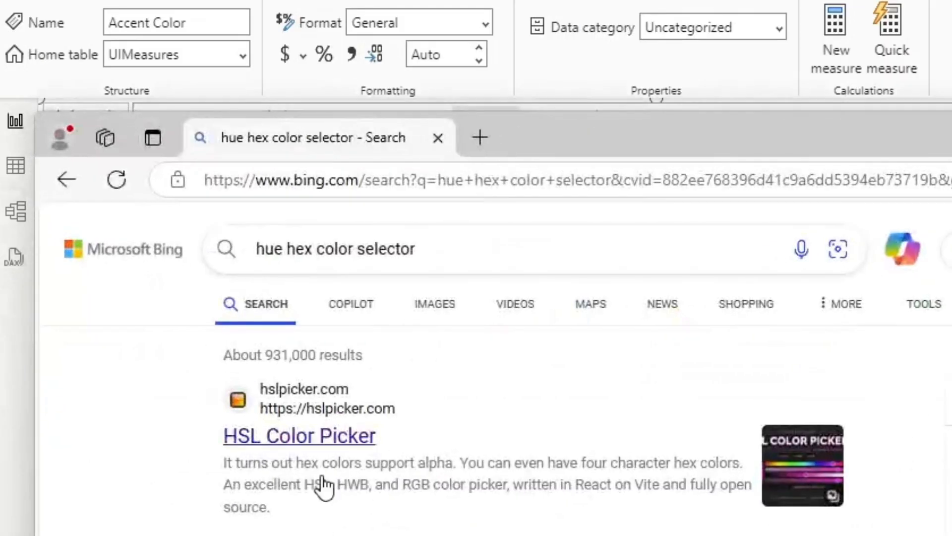
pyautogui.click(327, 435)
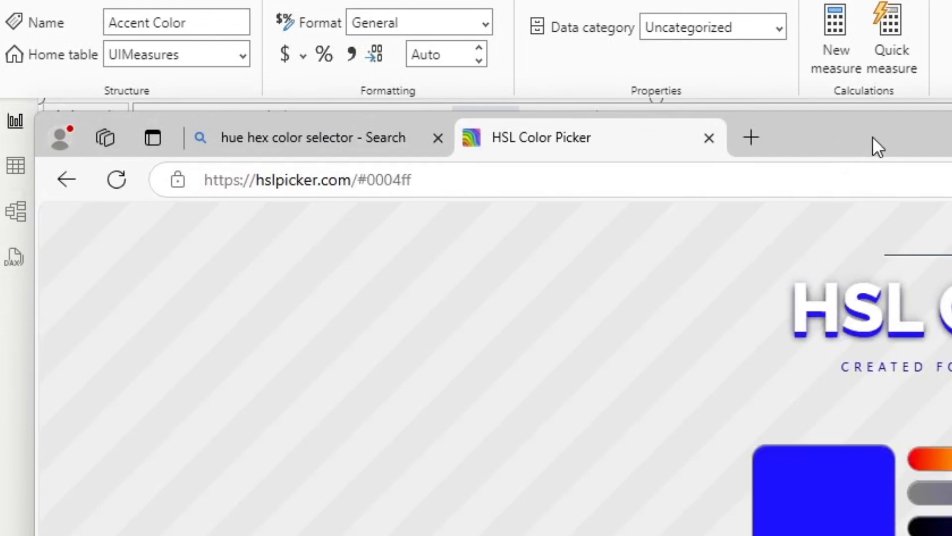
pyautogui.moveTo(872, 144); pyautogui.dragTo(898, 100)
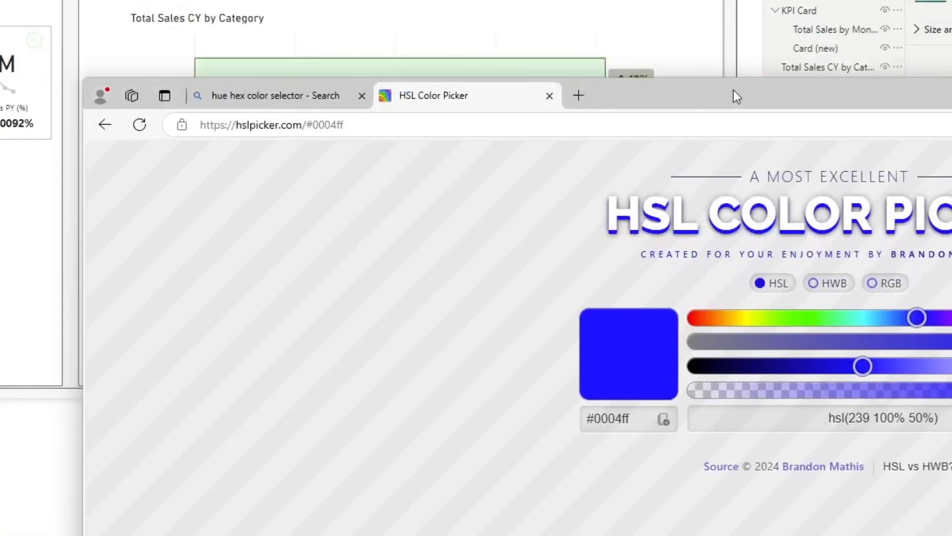
pyautogui.moveTo(733, 91); pyautogui.dragTo(662, 142)
pyautogui.click(666, 2)
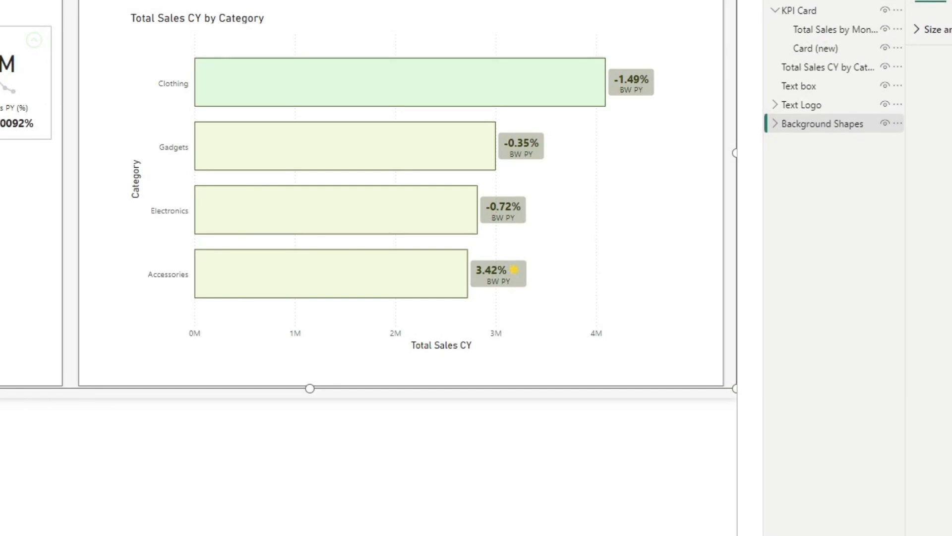
pyautogui.moveTo(909, 532)
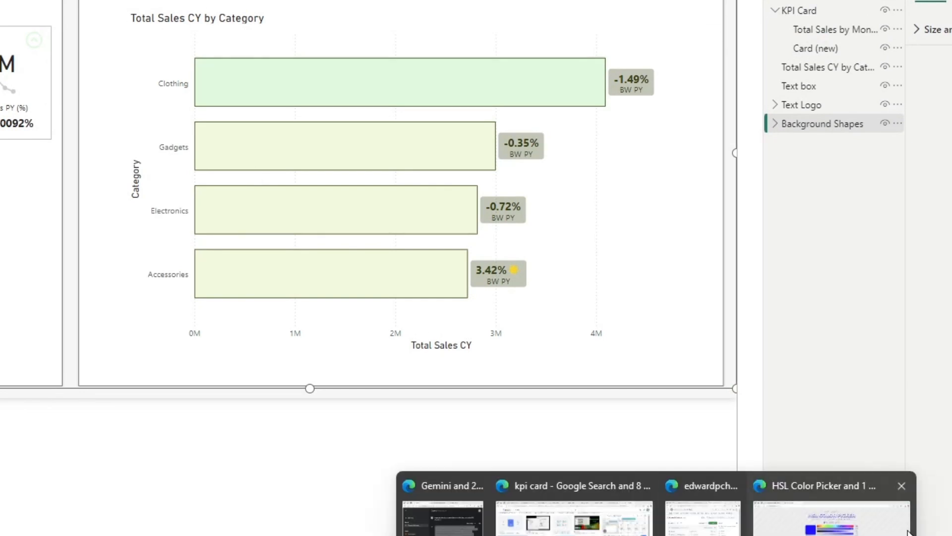
pyautogui.click(832, 516)
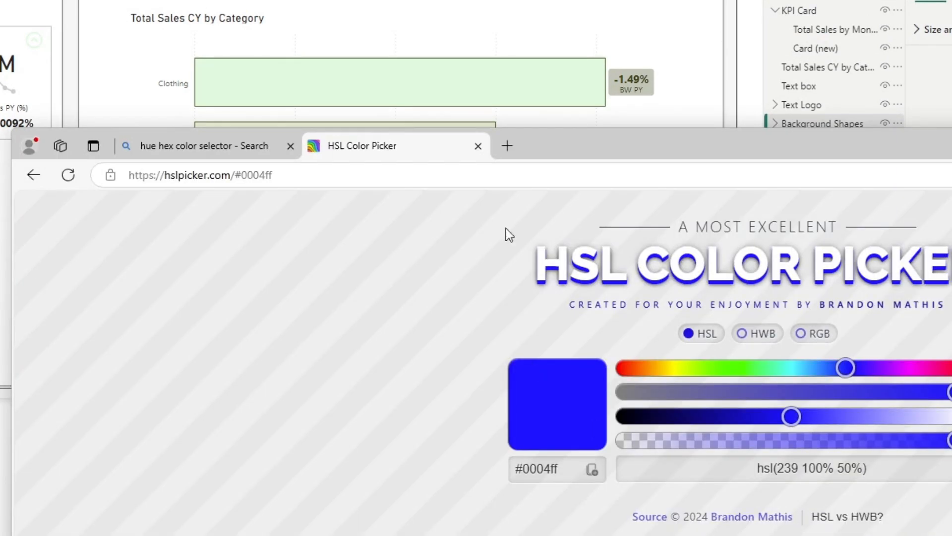
# Enter #DFF9E1 in the color picker and lower its lightness to produce the darker green #9ceca3 for the Accent Color measure
pyautogui.tripleClick(570, 468)
pyautogui.write('#DFF9E1')
pyautogui.moveTo(924, 418); pyautogui.dragTo(881, 416)
# Replace the second hex color in the Accent Color measure with #c0e67a and return to the report canvas
pyautogui.moveTo(398, 69); pyautogui.dragTo(362, 66)
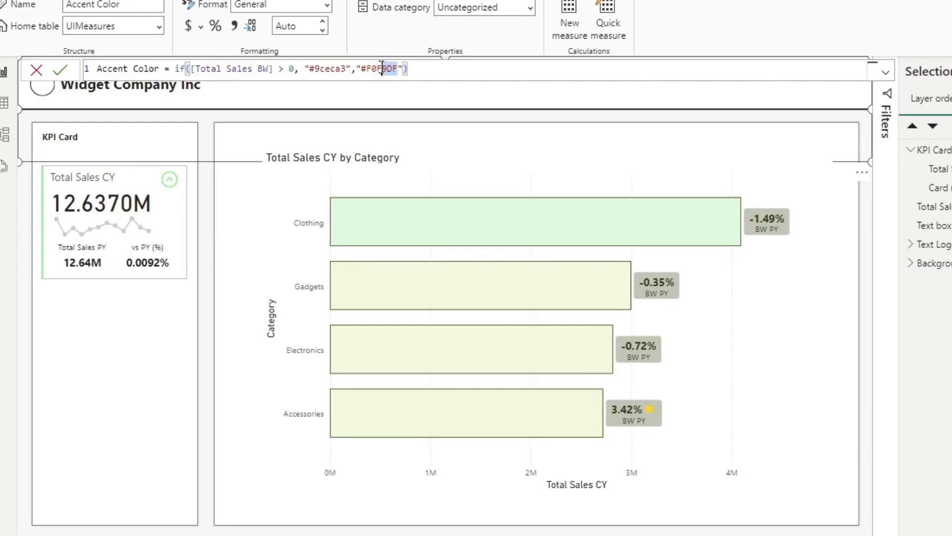
pyautogui.write('#c0e67a')
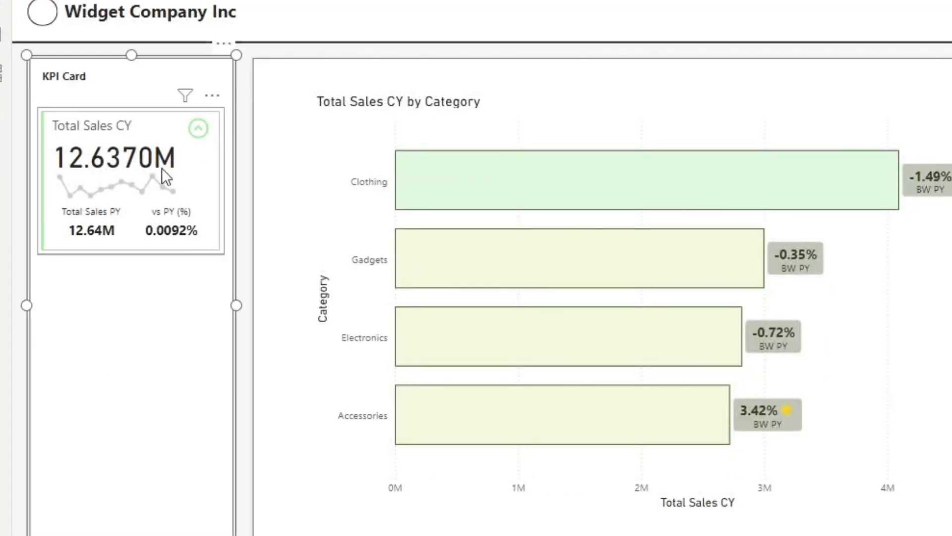
pyautogui.click(142, 78)
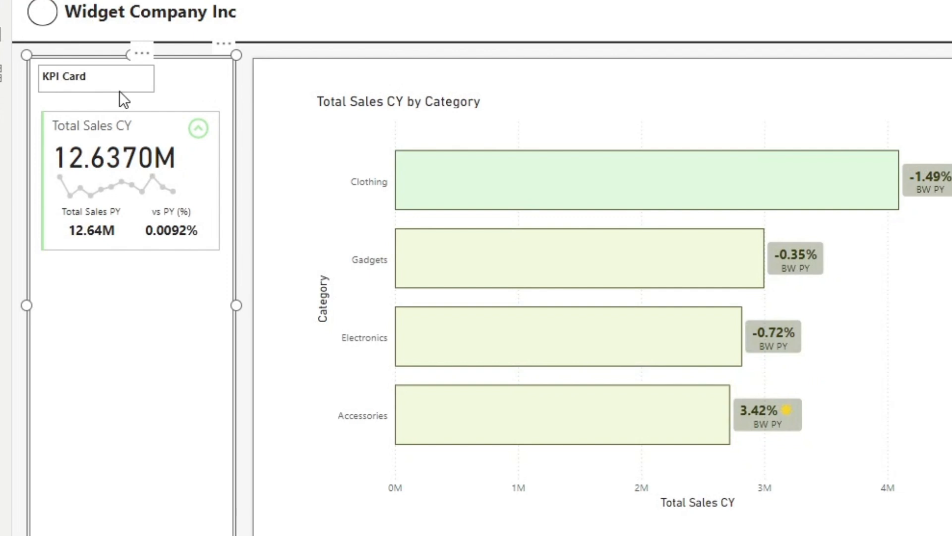